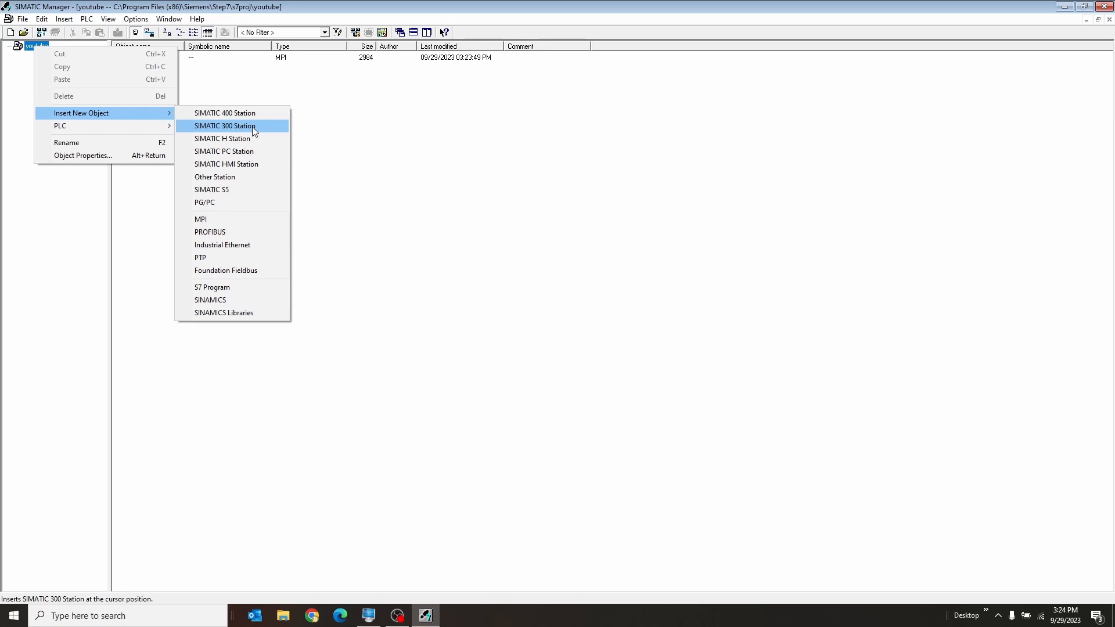
Insert a SIMATIC 300 Station into the youtube project and name it SIMATIC 300
click(253, 126)
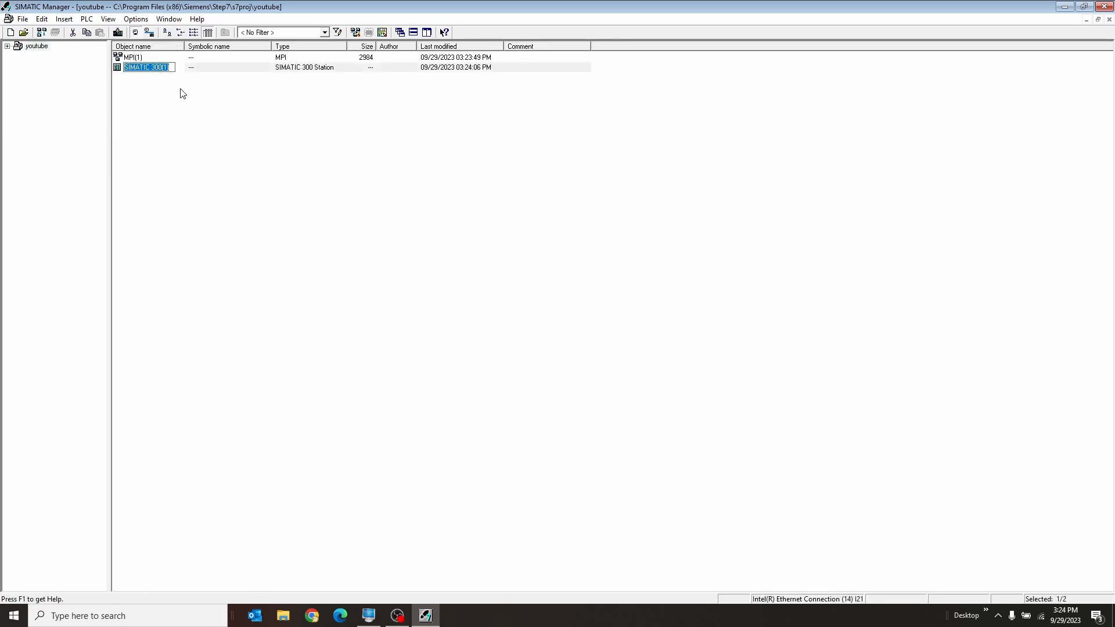
key(End)
key(BackSpace)
key(BackSpace)
key(BackSpace)
key(Return)
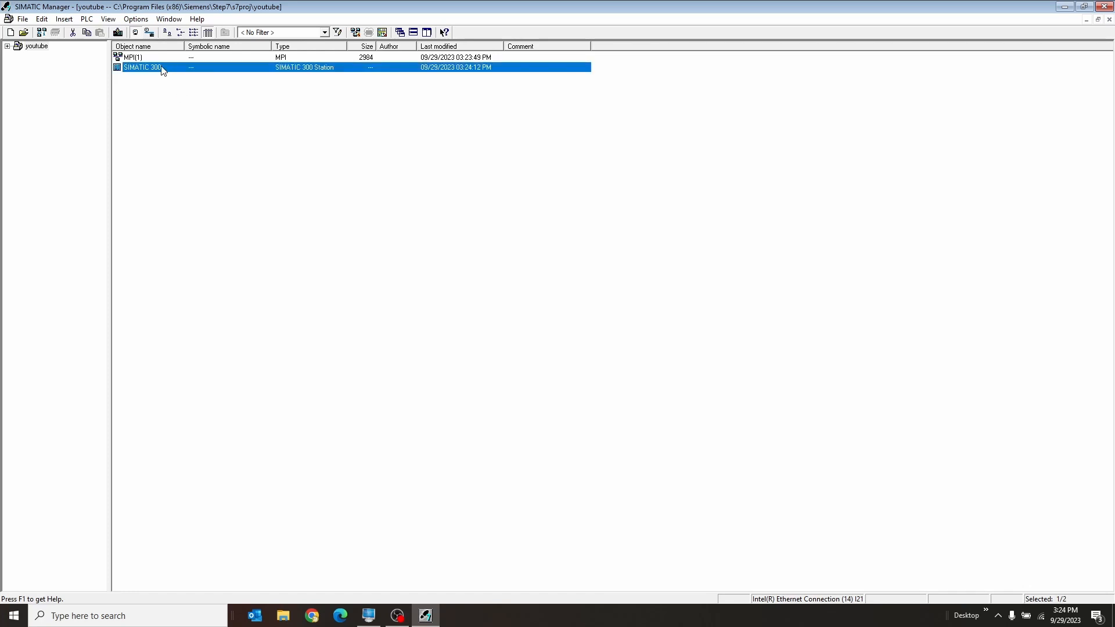
Open the hardware configuration of the SIMATIC 300 station
double_click(162, 68)
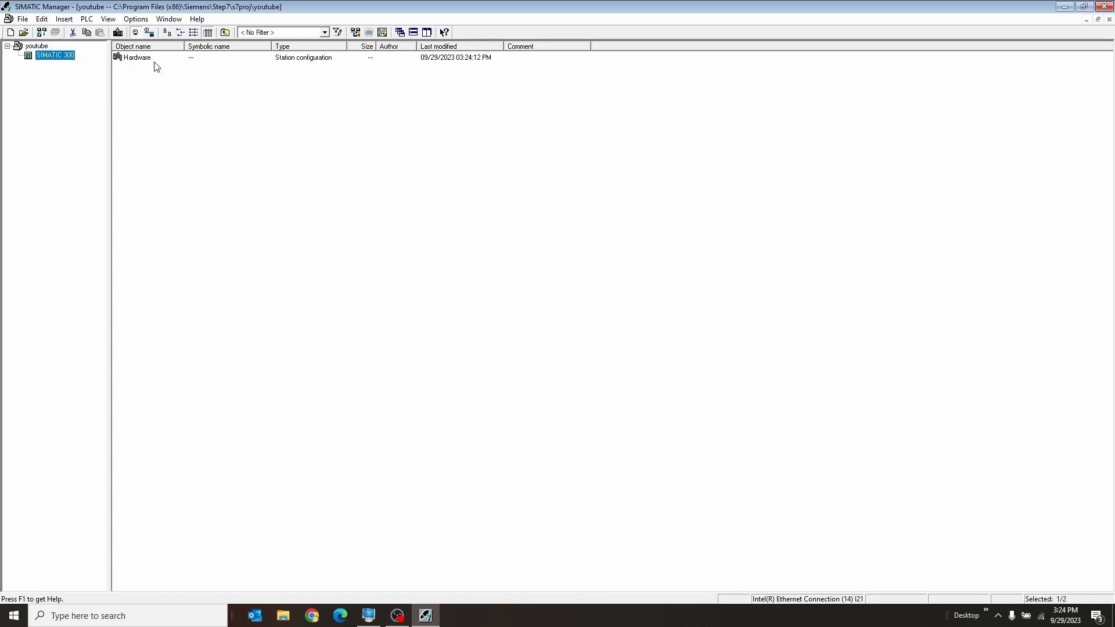
click(154, 62)
click(26, 46)
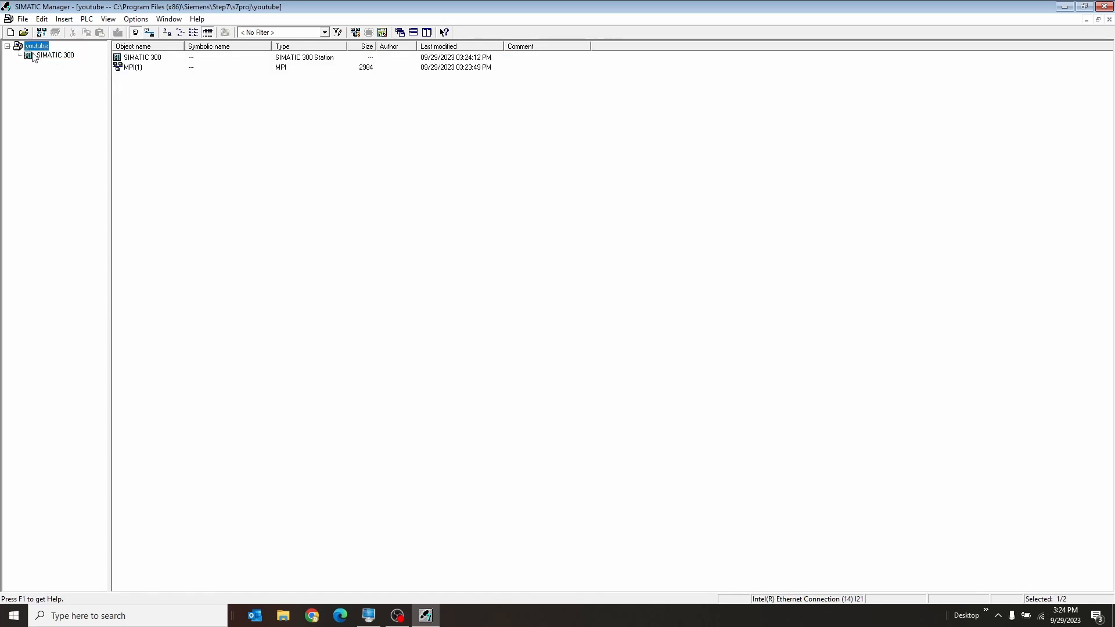
click(36, 58)
double_click(146, 59)
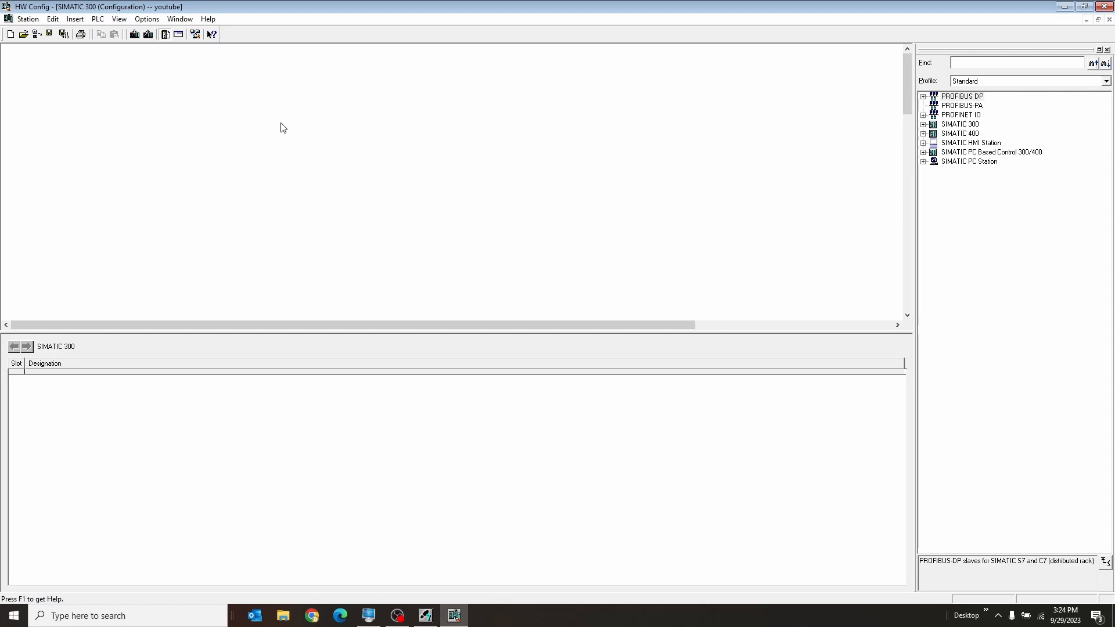
Insert a Rail from the SIMATIC 300 rack folder, then enlarge and reposition its slot table
right_click(281, 123)
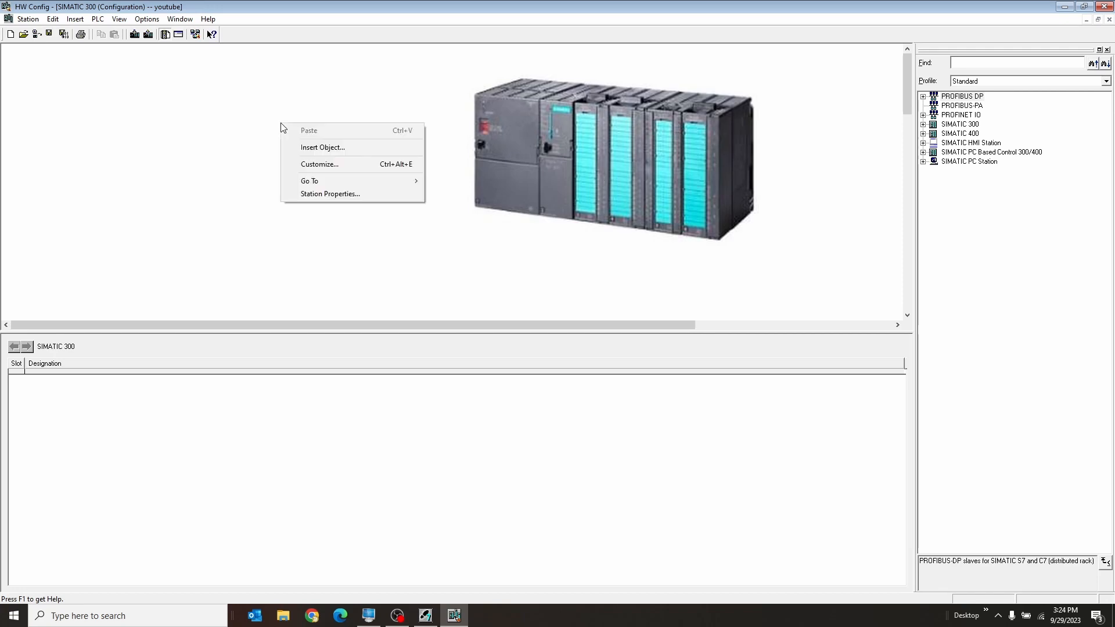
click(309, 143)
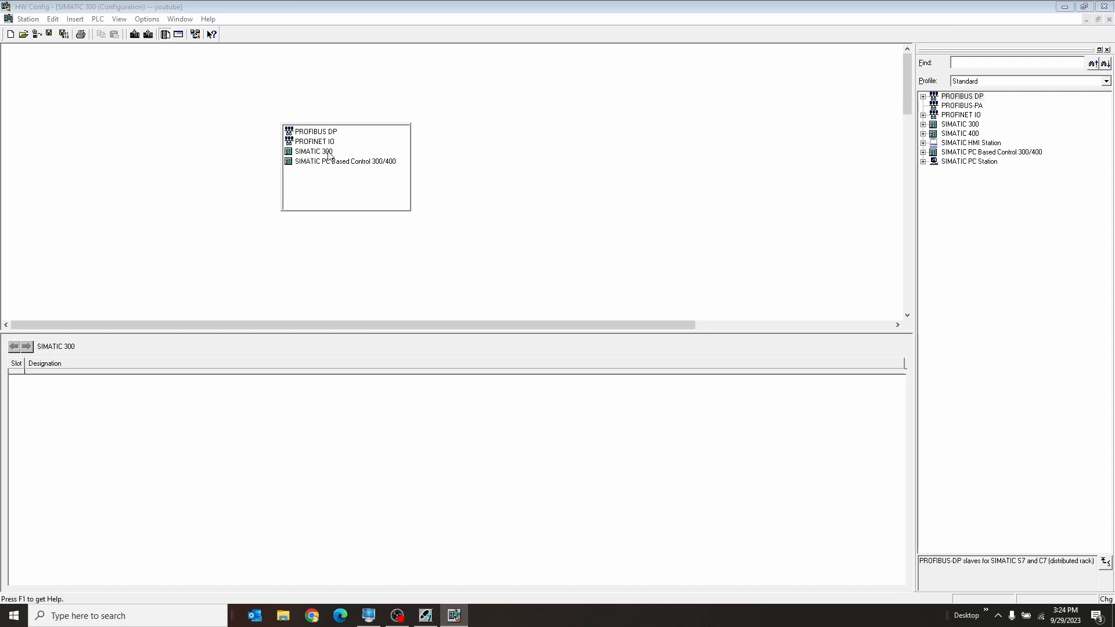
mouse_move(328, 154)
mouse_move(361, 183)
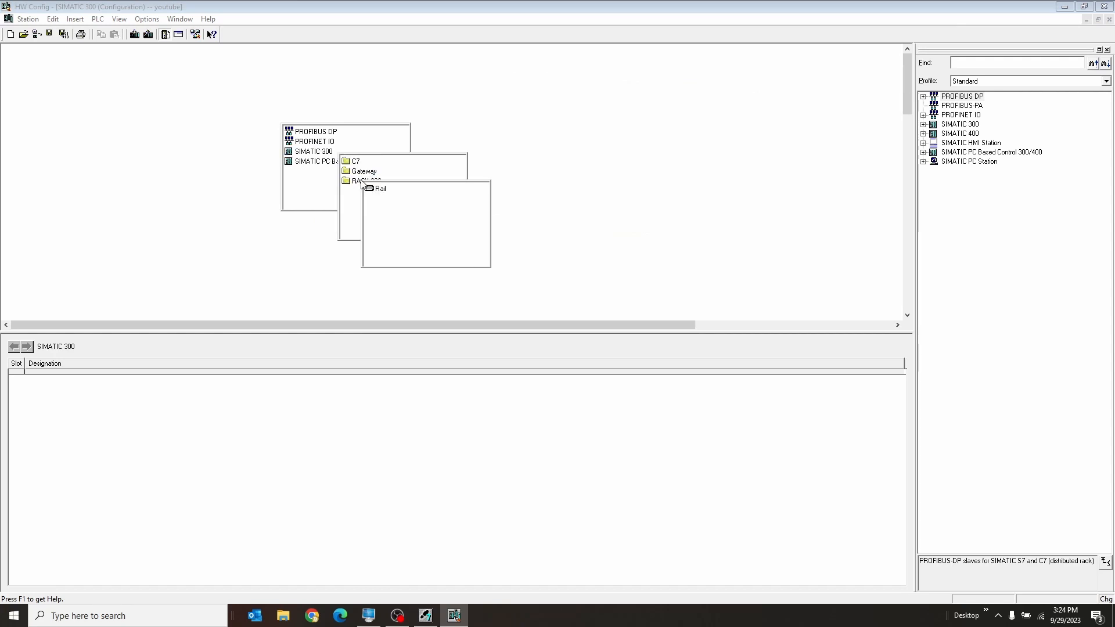
click(380, 189)
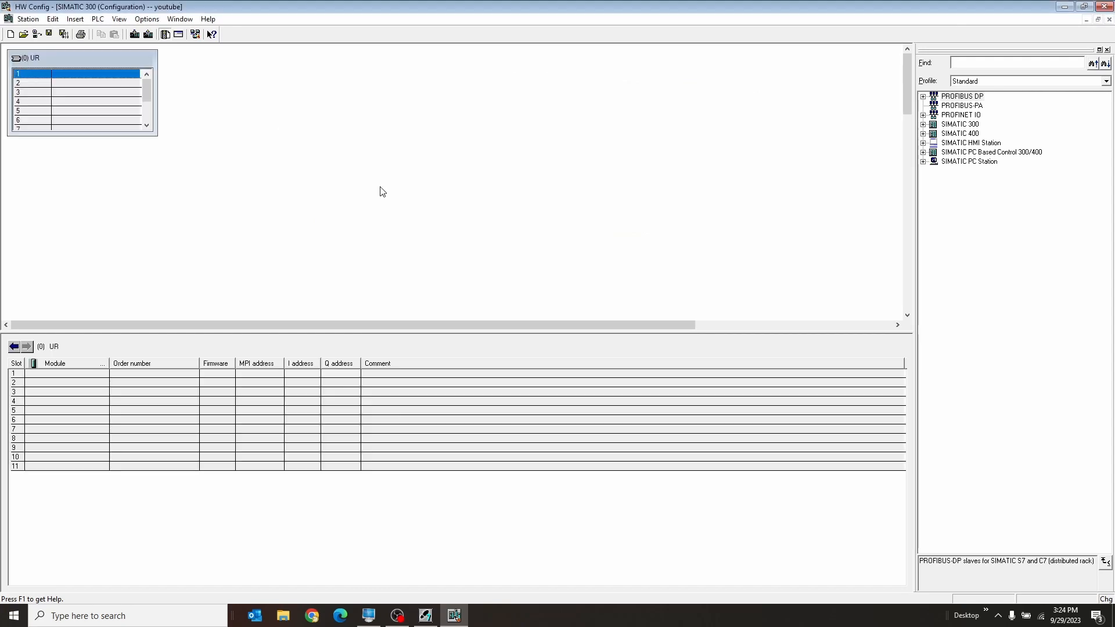
drag(156, 134, 183, 209)
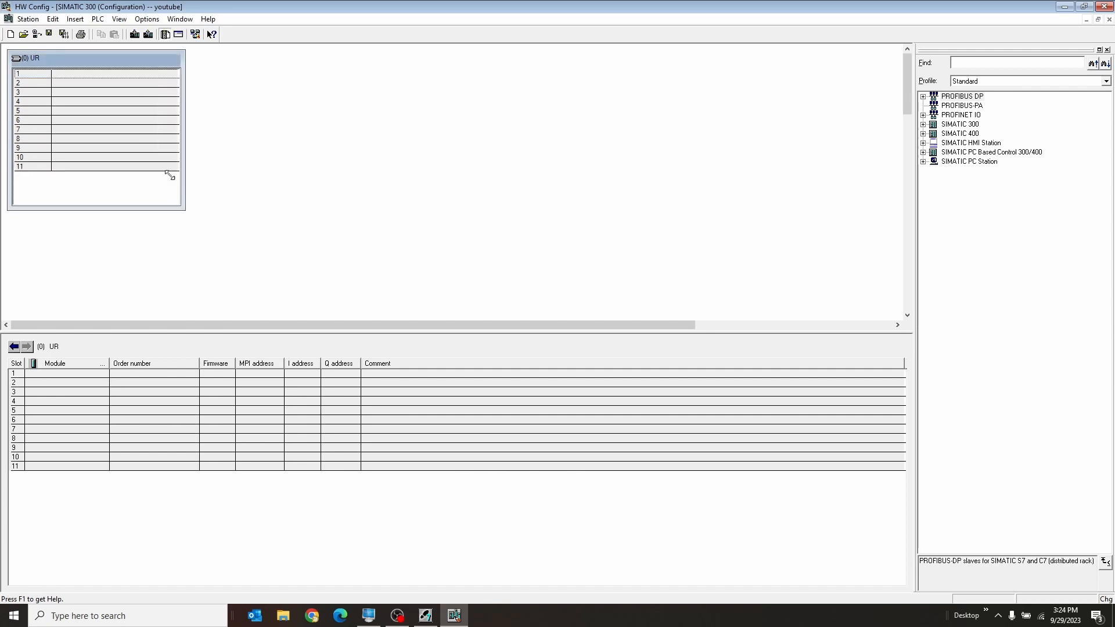
drag(124, 53, 175, 60)
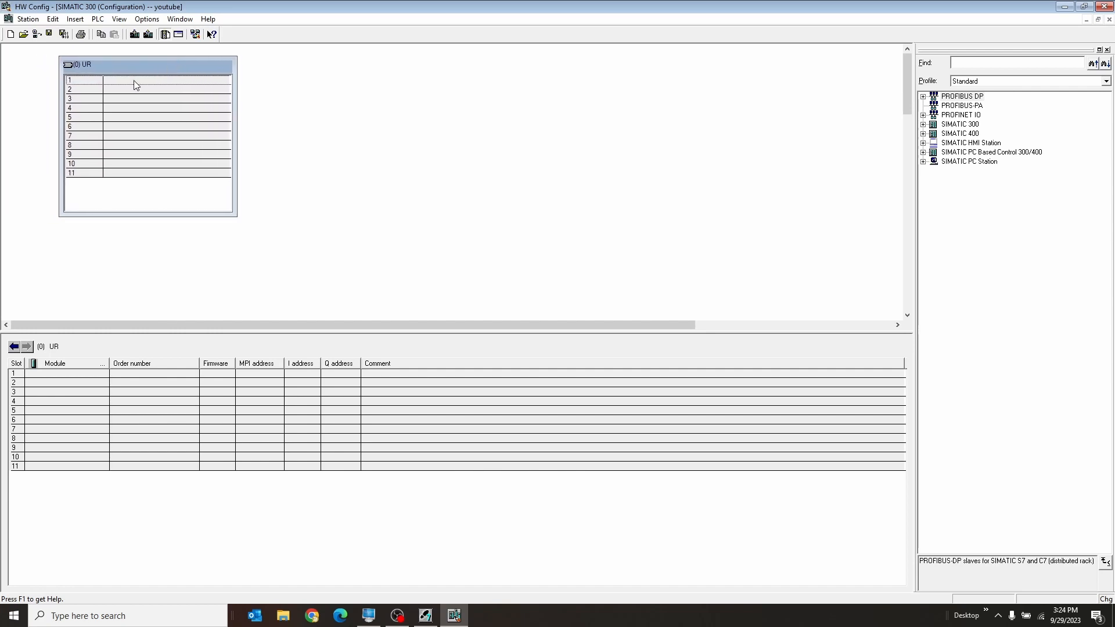
Browse the CPU 315F-2 PN/DP models and firmware versions offered for slot 2, and look over the remaining rack slots
click(136, 85)
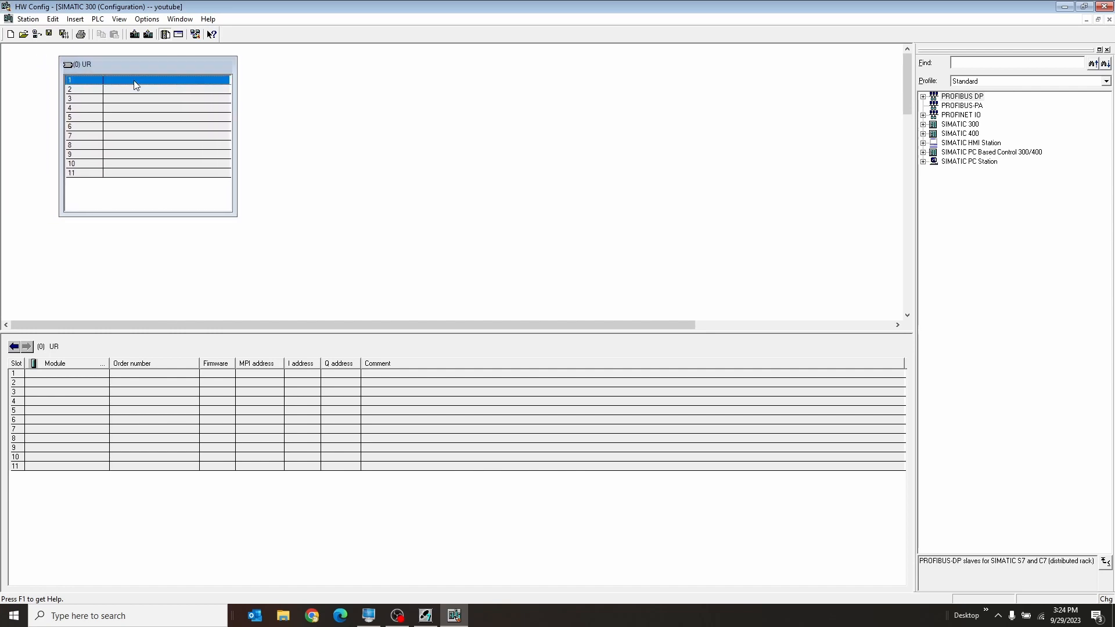
click(133, 95)
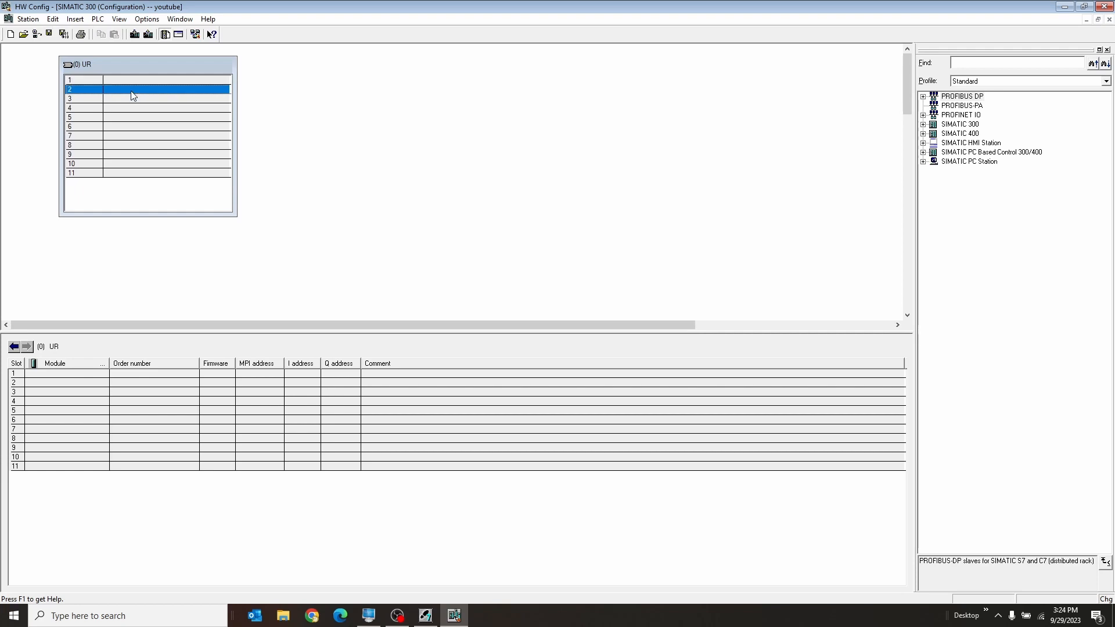
right_click(133, 96)
click(177, 127)
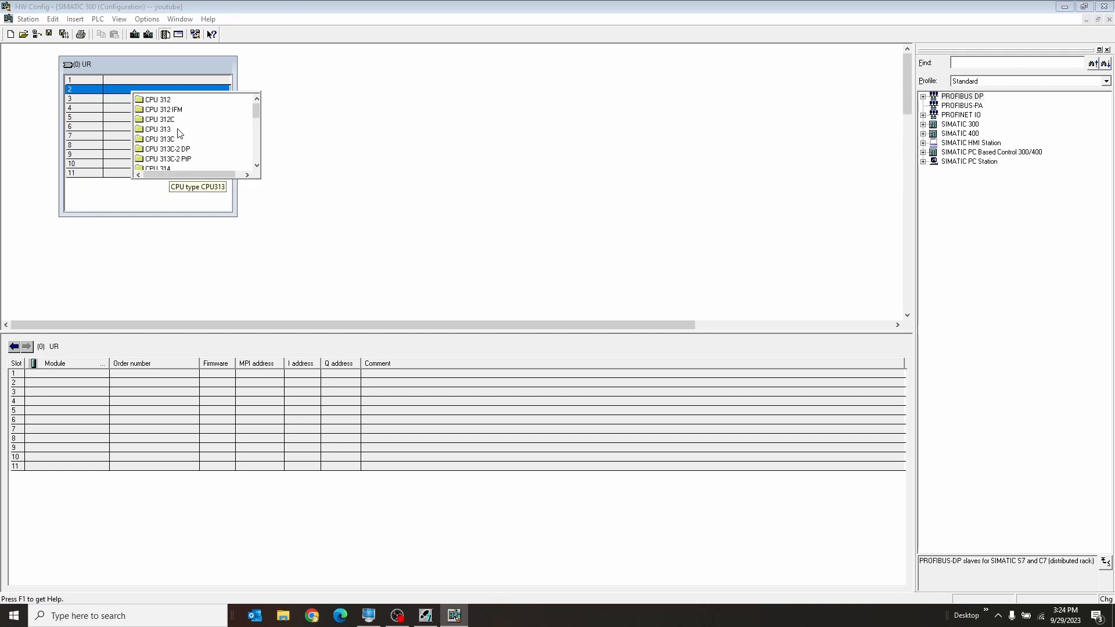
drag(258, 109, 256, 139)
mouse_move(199, 131)
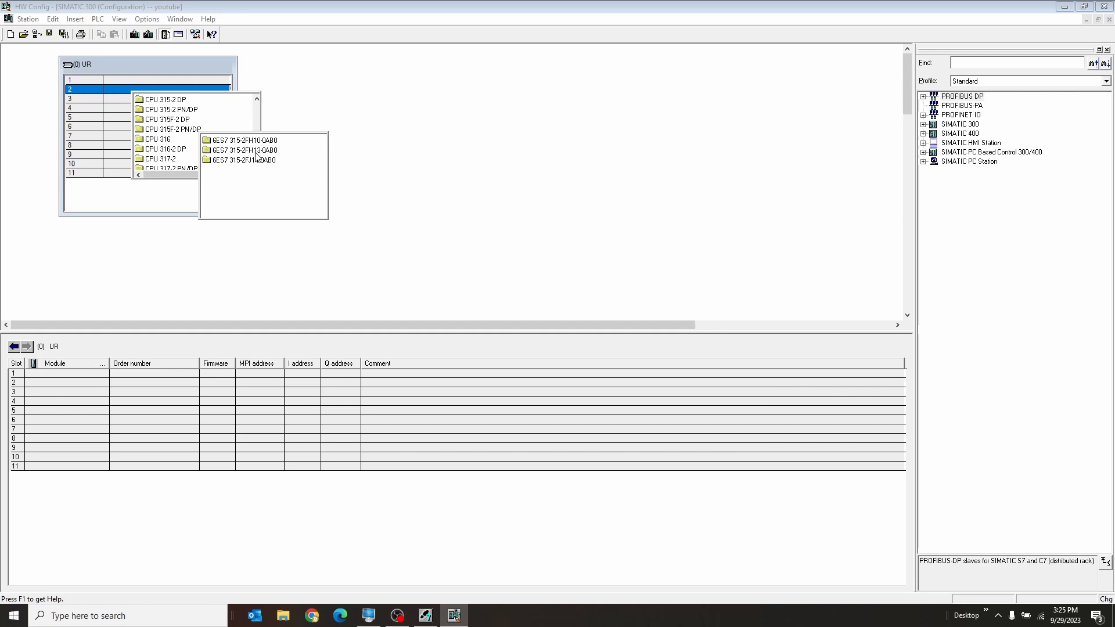
mouse_move(256, 158)
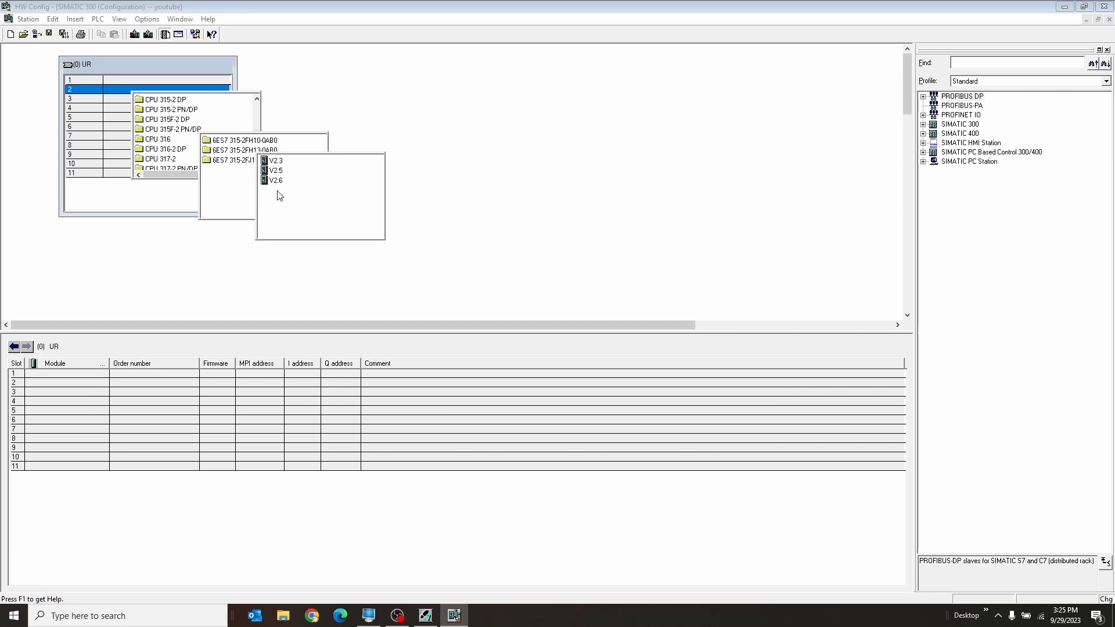
click(204, 68)
click(148, 103)
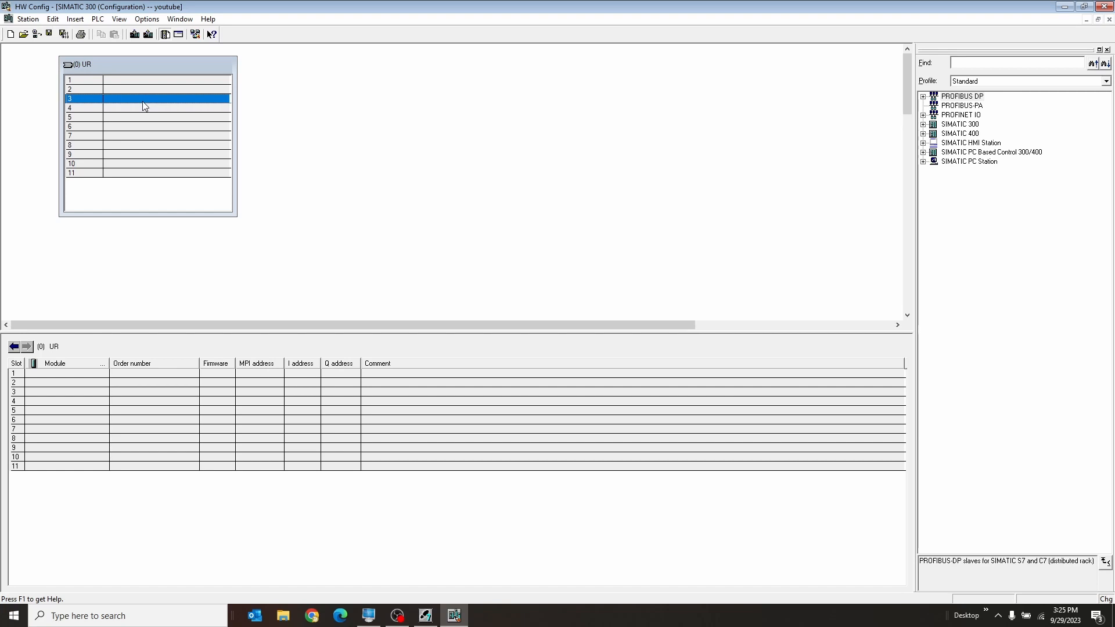
click(136, 108)
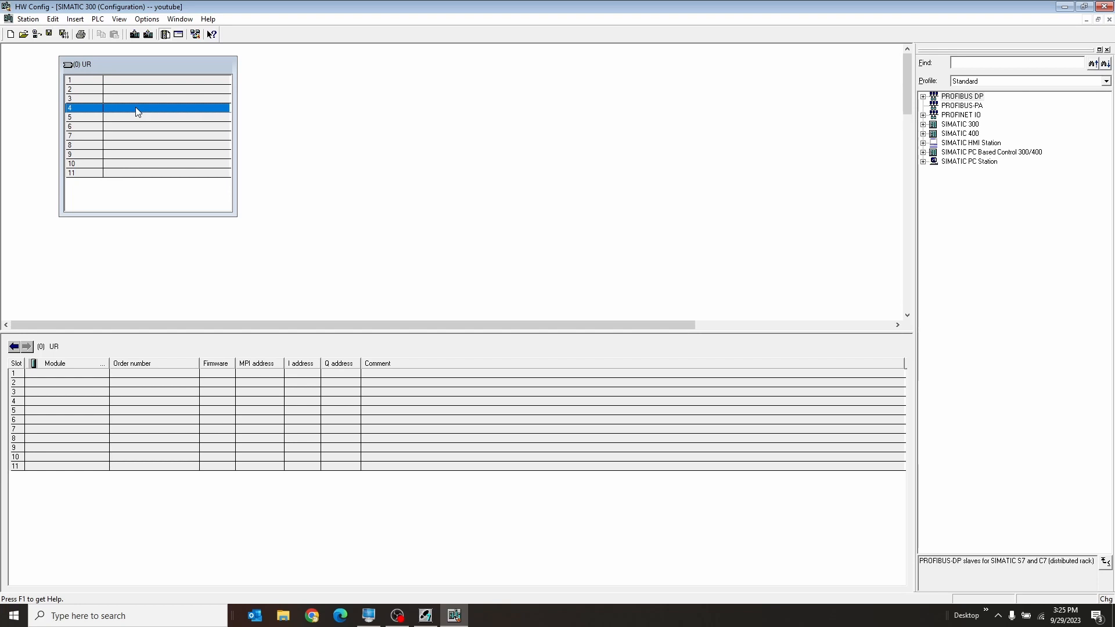
click(130, 173)
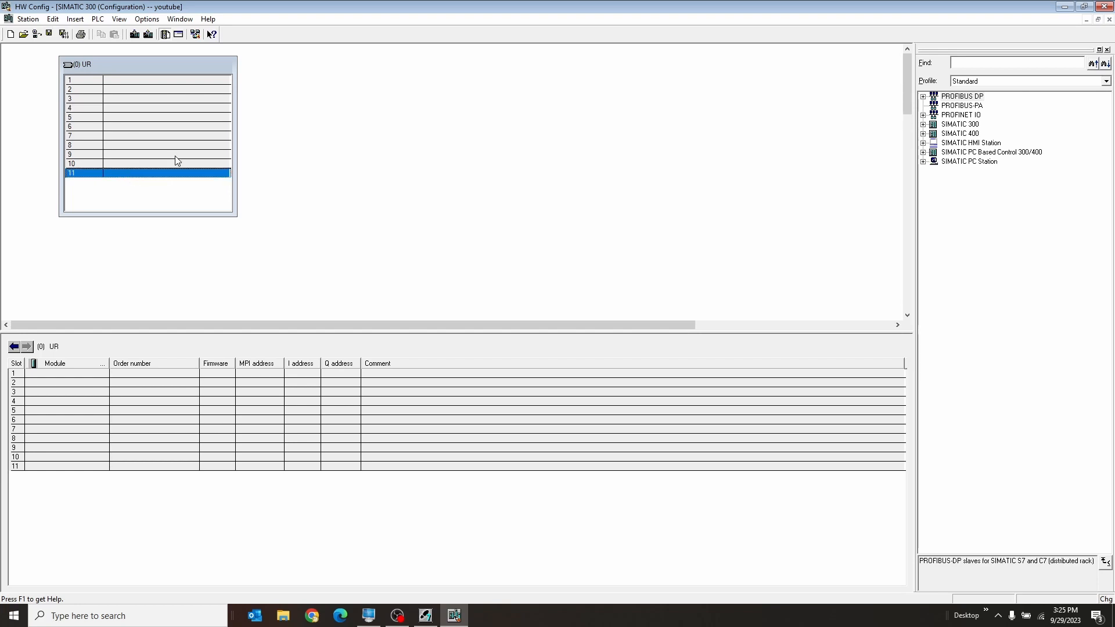
Delete the UR rack from the station configuration
click(156, 67)
right_click(156, 68)
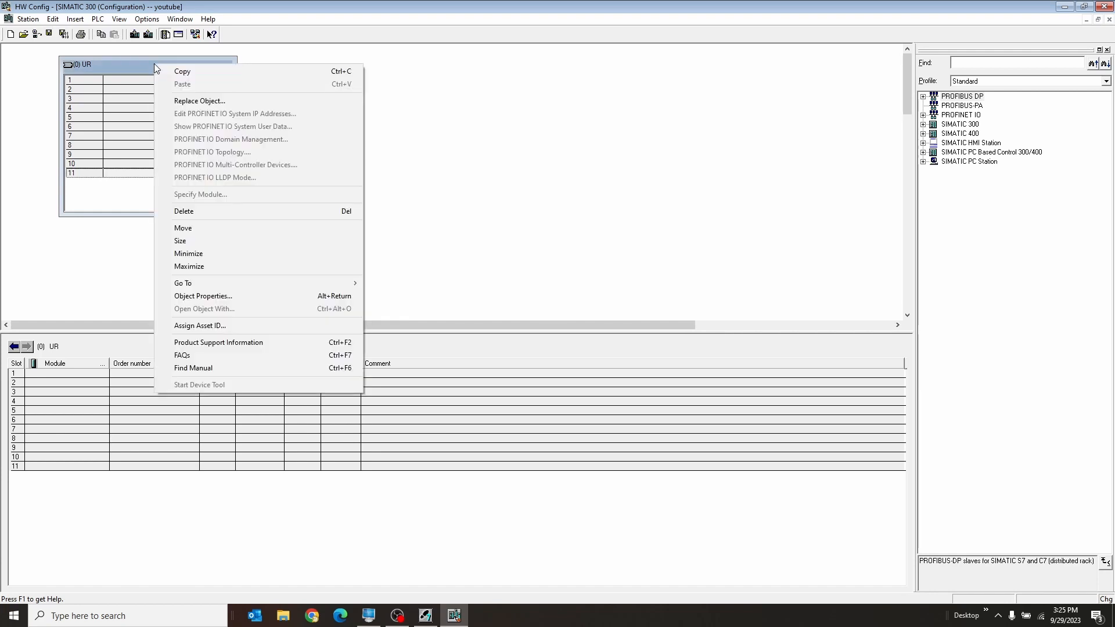
click(252, 214)
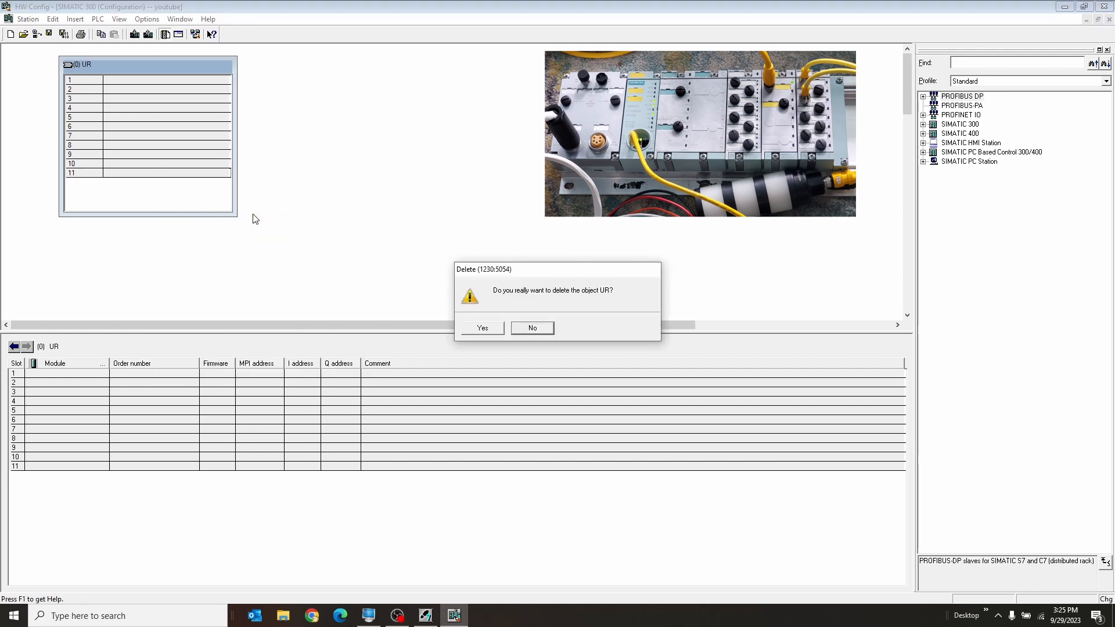
click(481, 332)
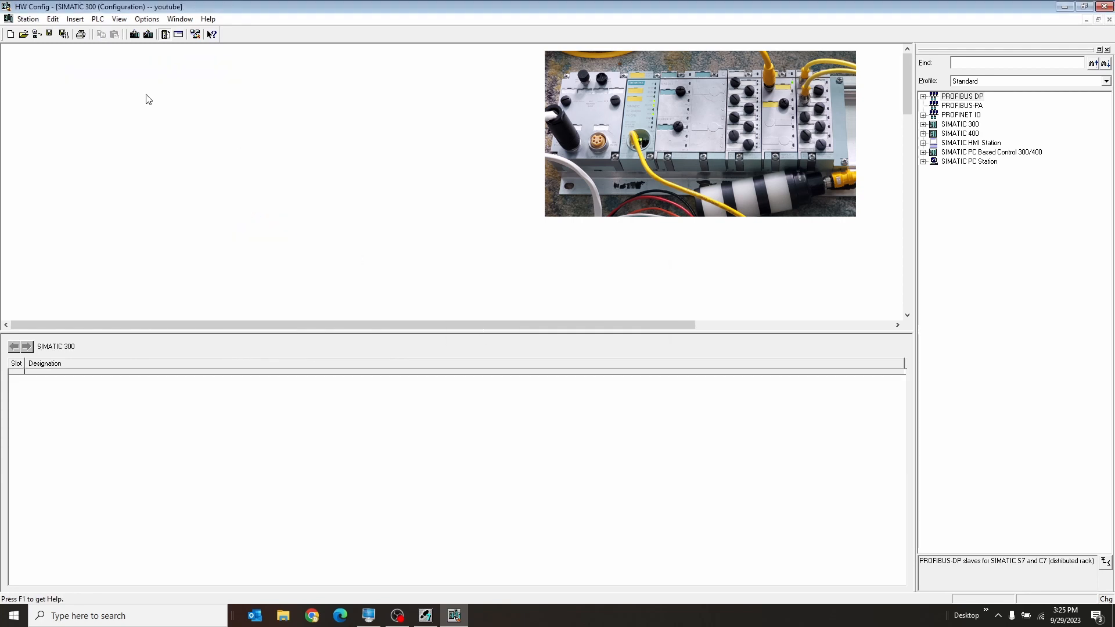
Insert the PROFINET IO ET 200pro IM154-8FX PN/DP CPU V3.2 and edit its Ethernet interface's IP address, leaving it not networked
right_click(146, 98)
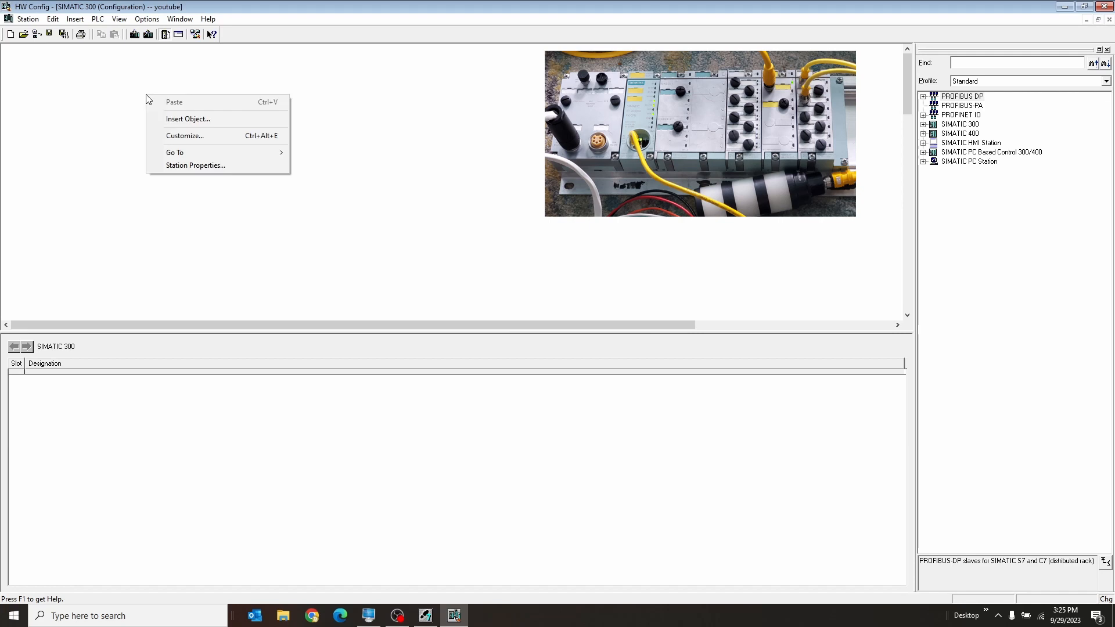
click(199, 118)
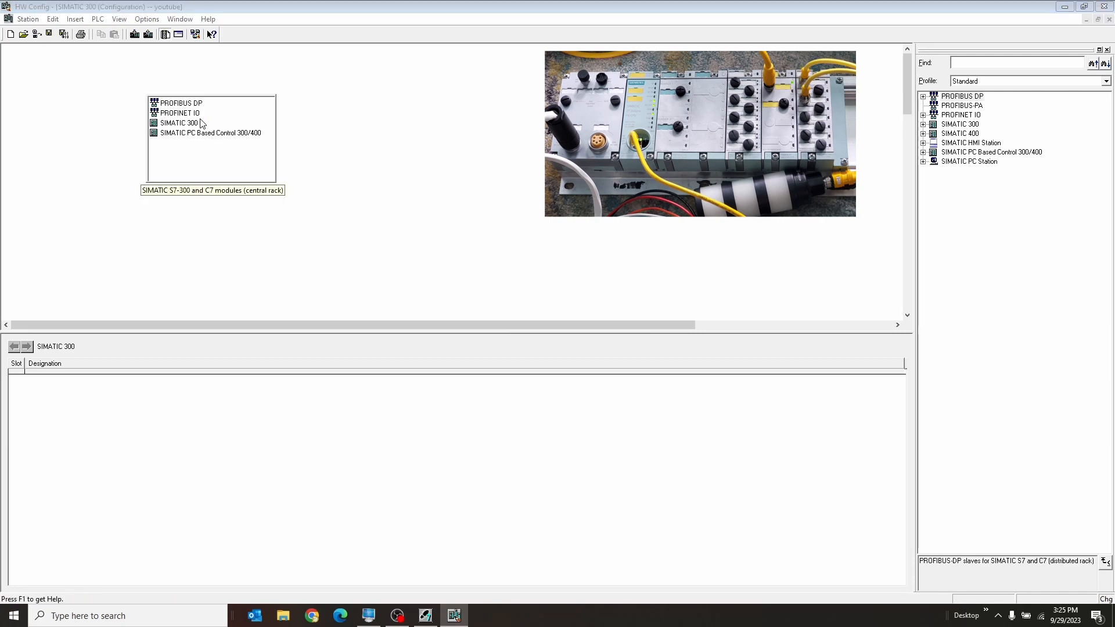
mouse_move(191, 115)
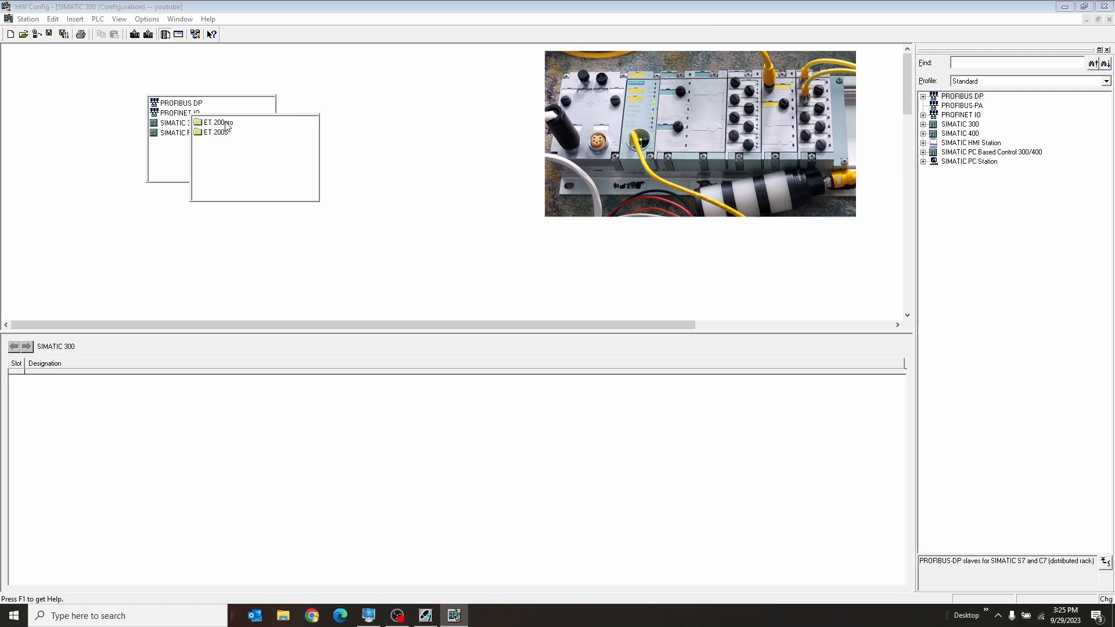
mouse_move(226, 123)
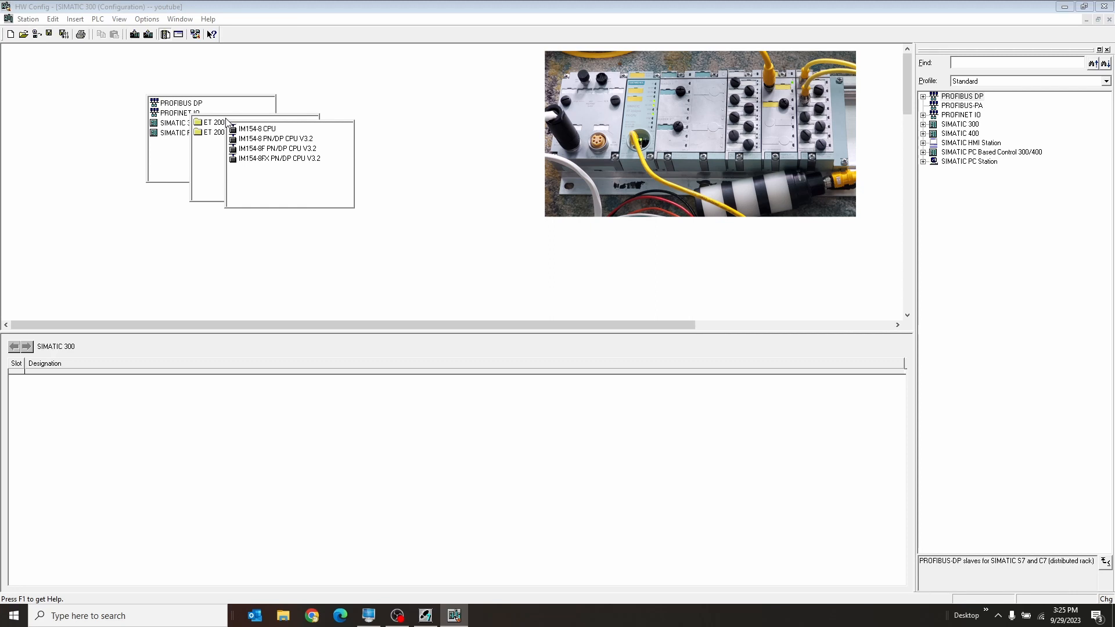
mouse_move(269, 162)
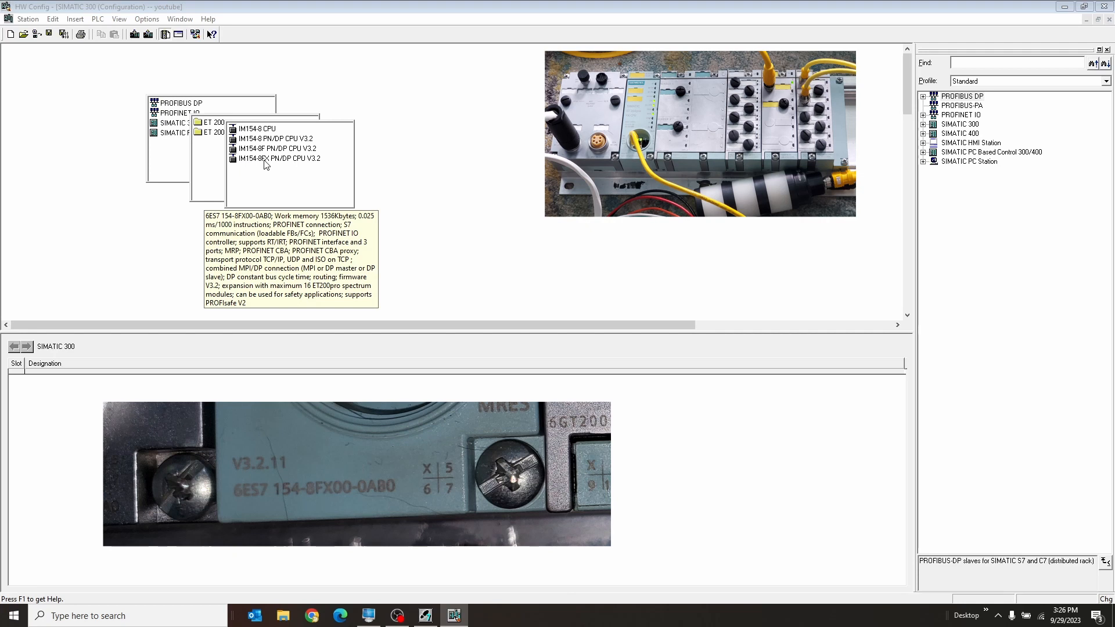
click(265, 158)
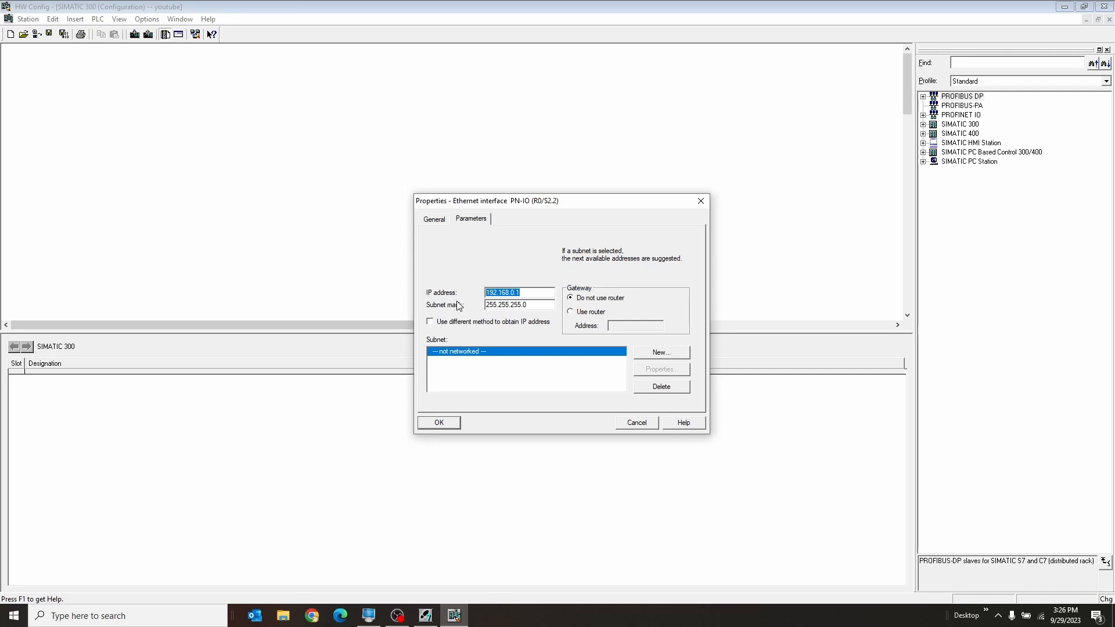
click(519, 293)
text(0)
click(439, 422)
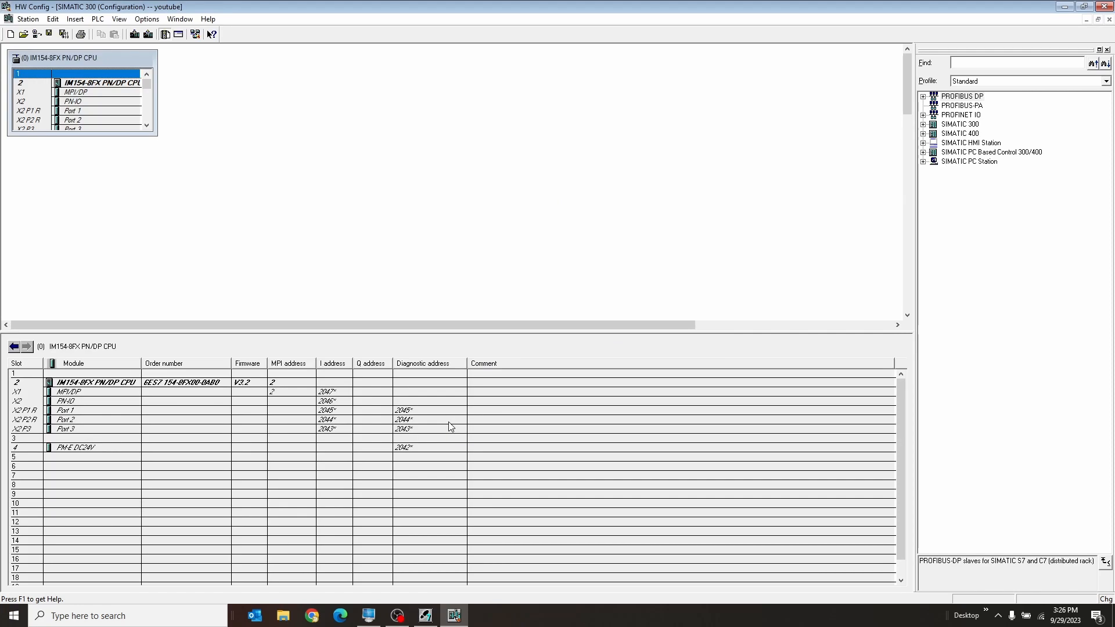
Enlarge the slot table of the IM154-8FX PN/DP CPU and look over its empty slots
drag(154, 133, 192, 237)
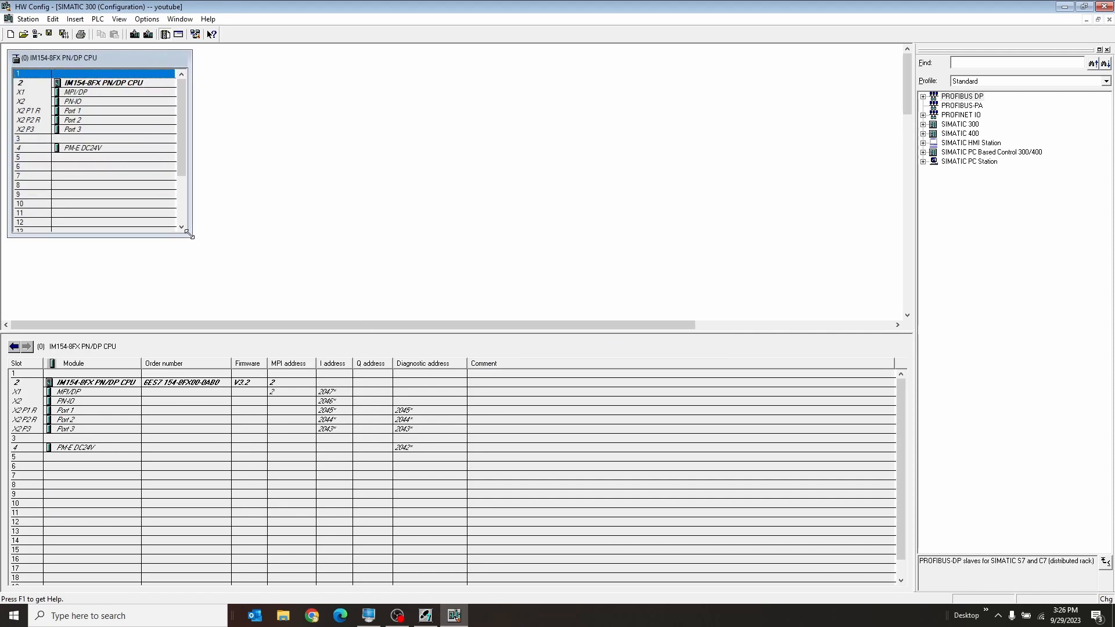
click(124, 156)
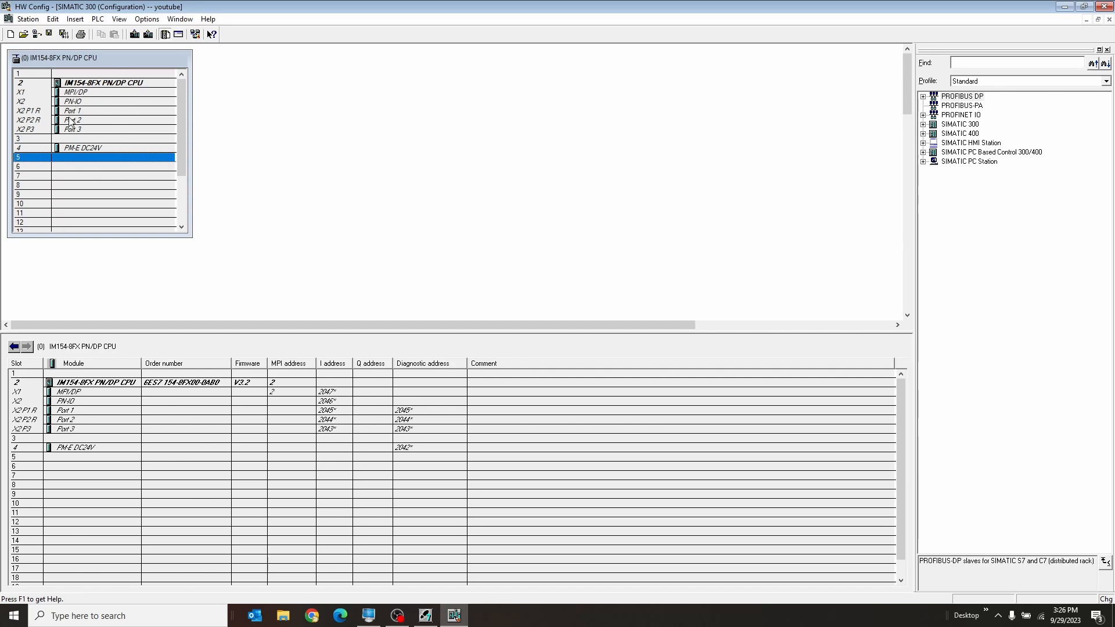
click(75, 75)
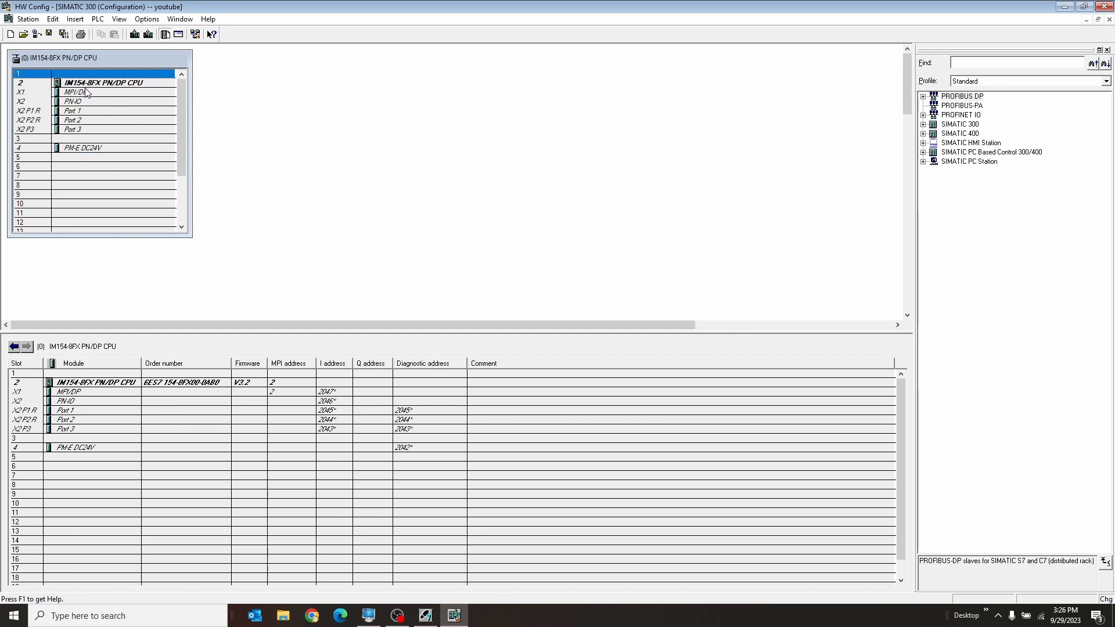
click(83, 146)
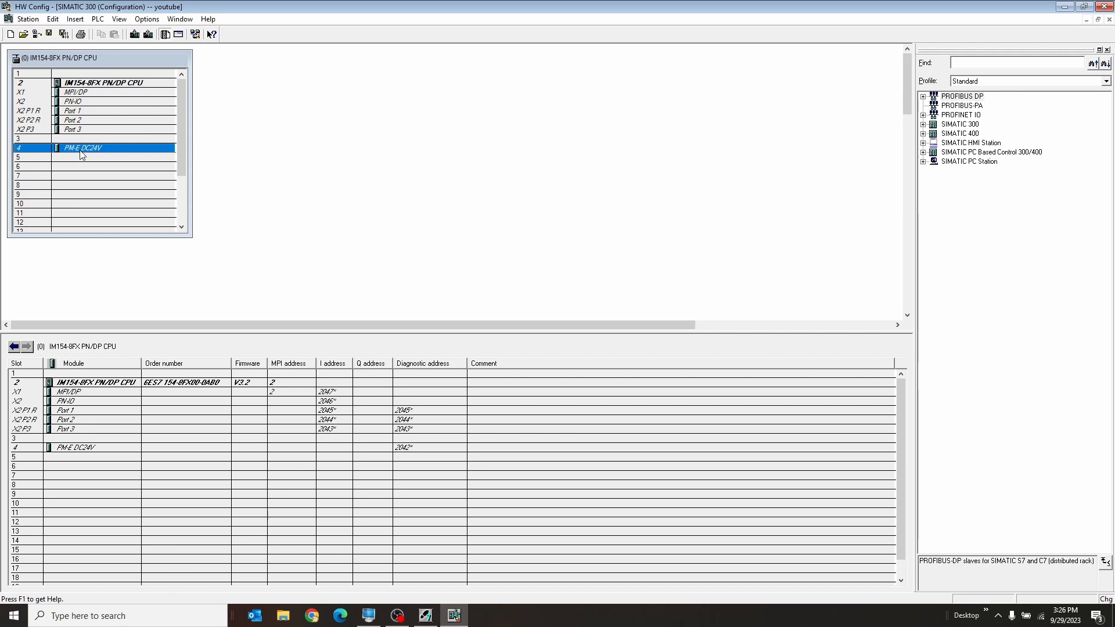
Insert the RF170C RFID module from the ET 200pro IM154-8FX PN/DP CPU V3.2 range into slot 5
click(85, 158)
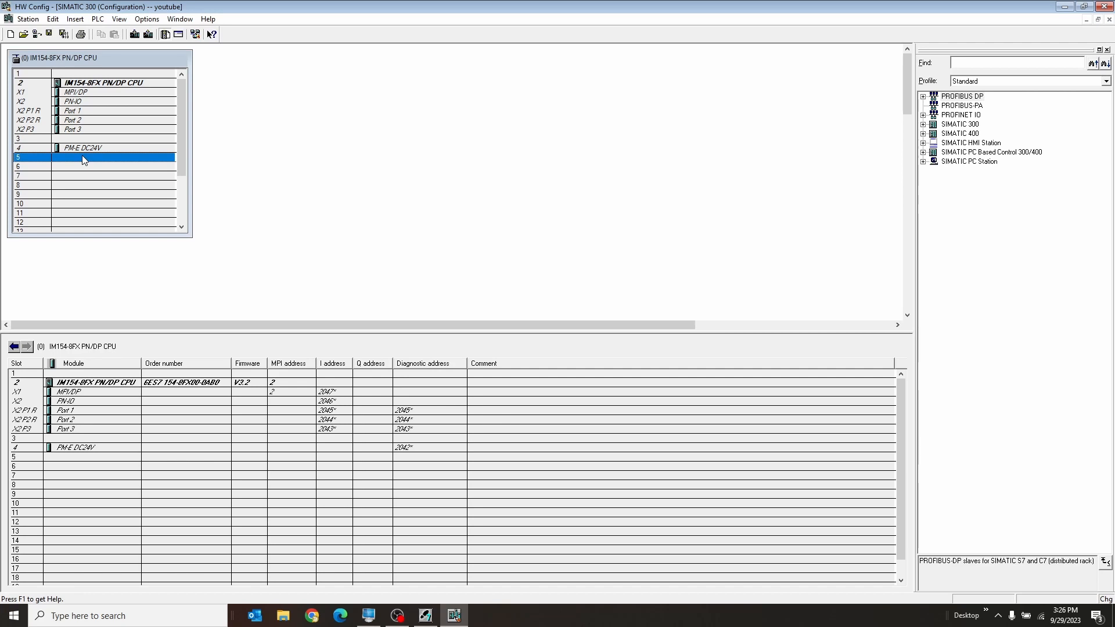
right_click(84, 160)
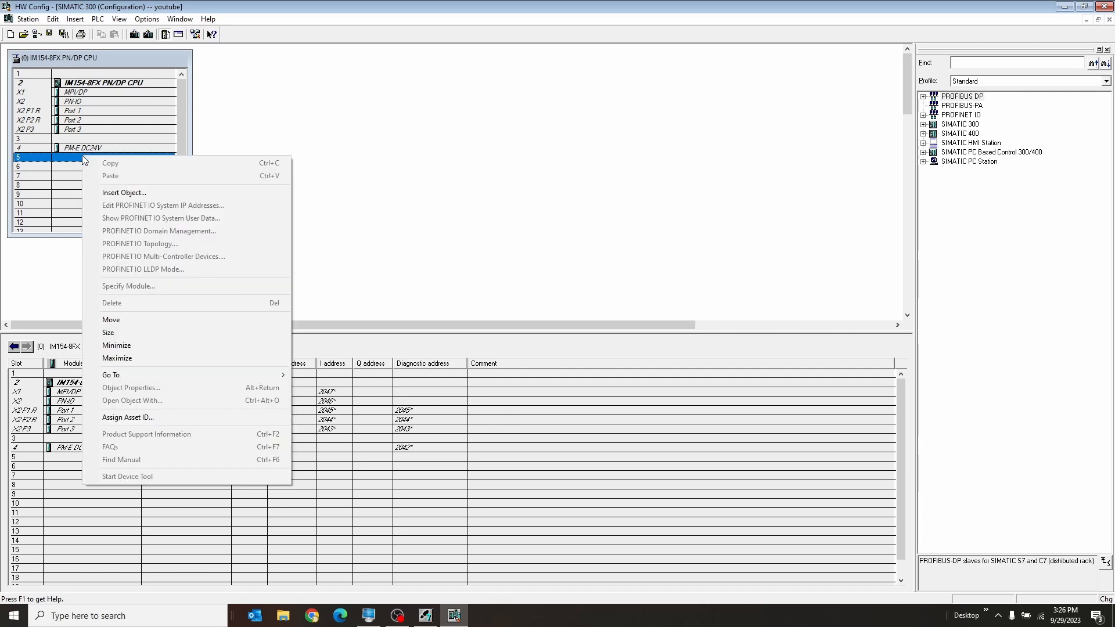
click(117, 187)
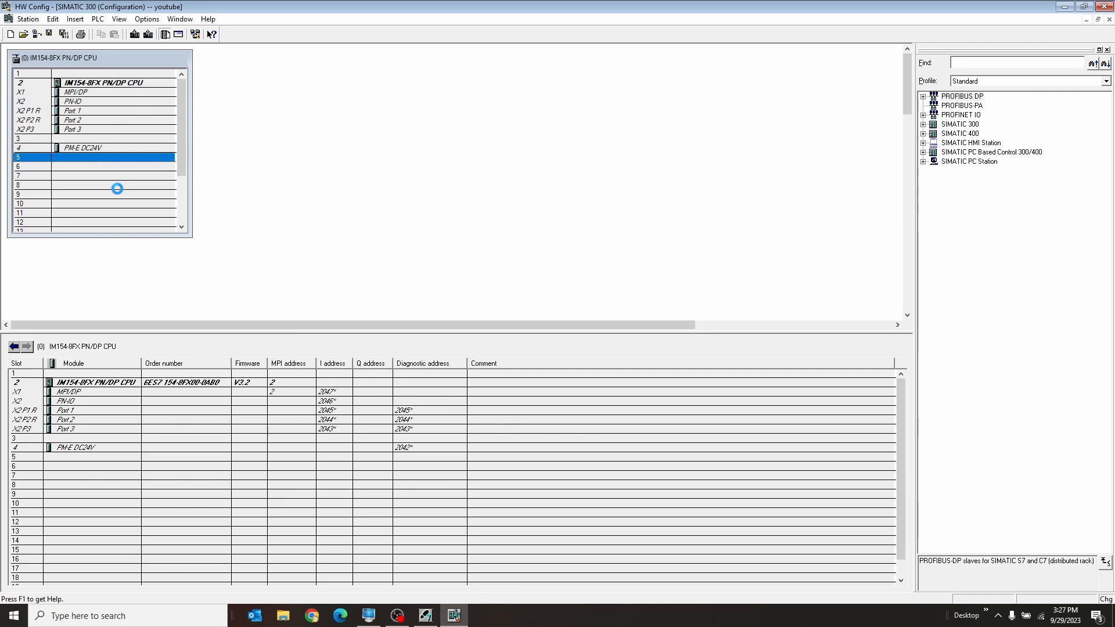
mouse_move(122, 175)
mouse_move(144, 197)
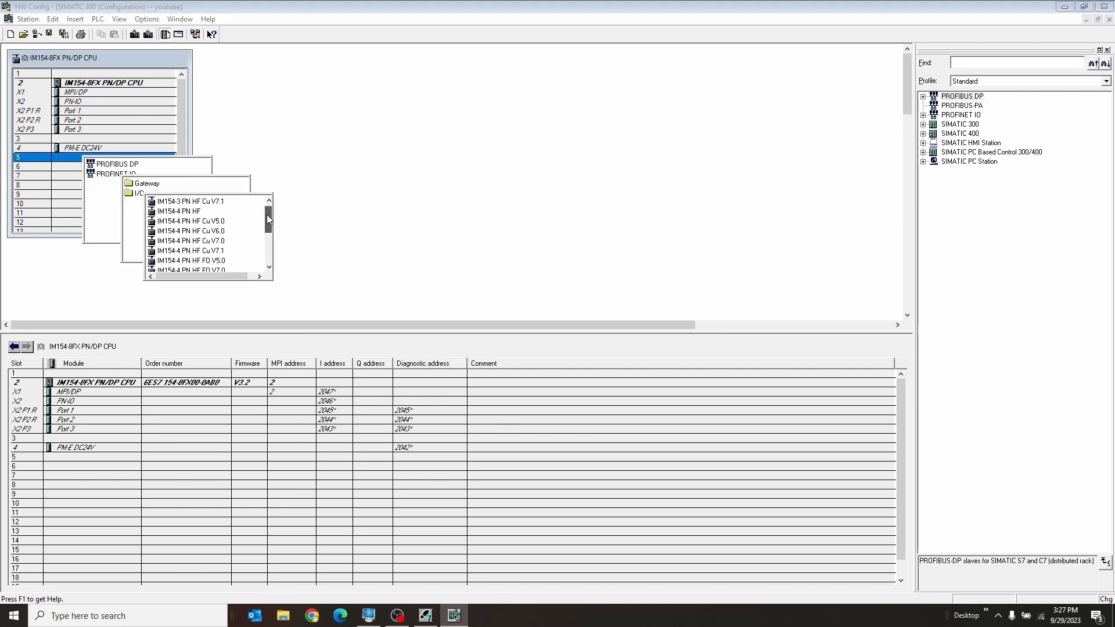
drag(267, 213, 263, 249)
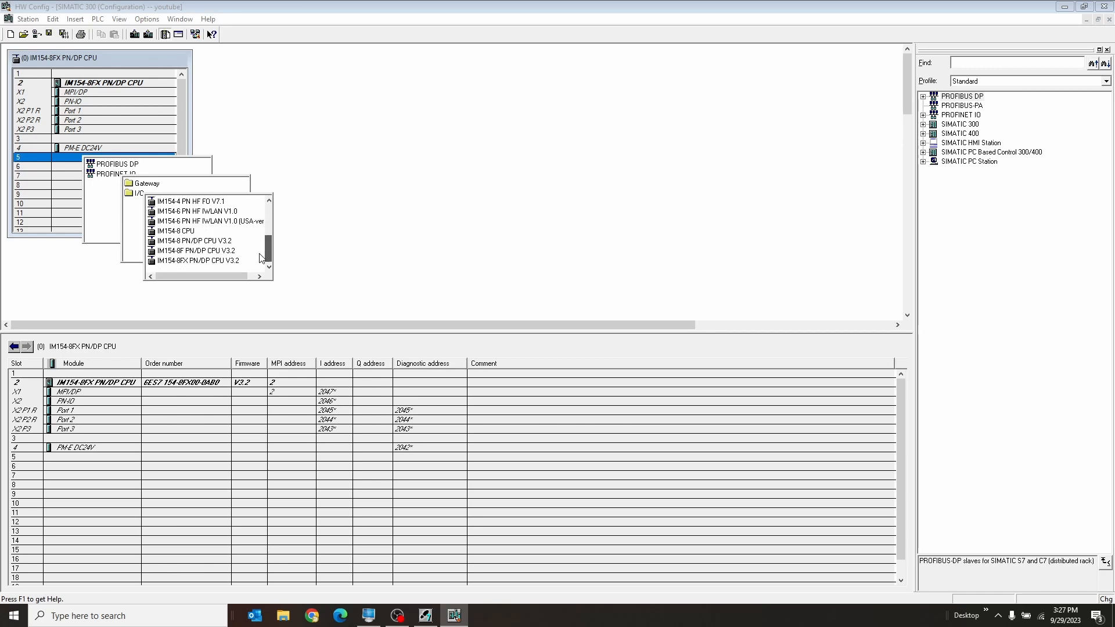
click(174, 266)
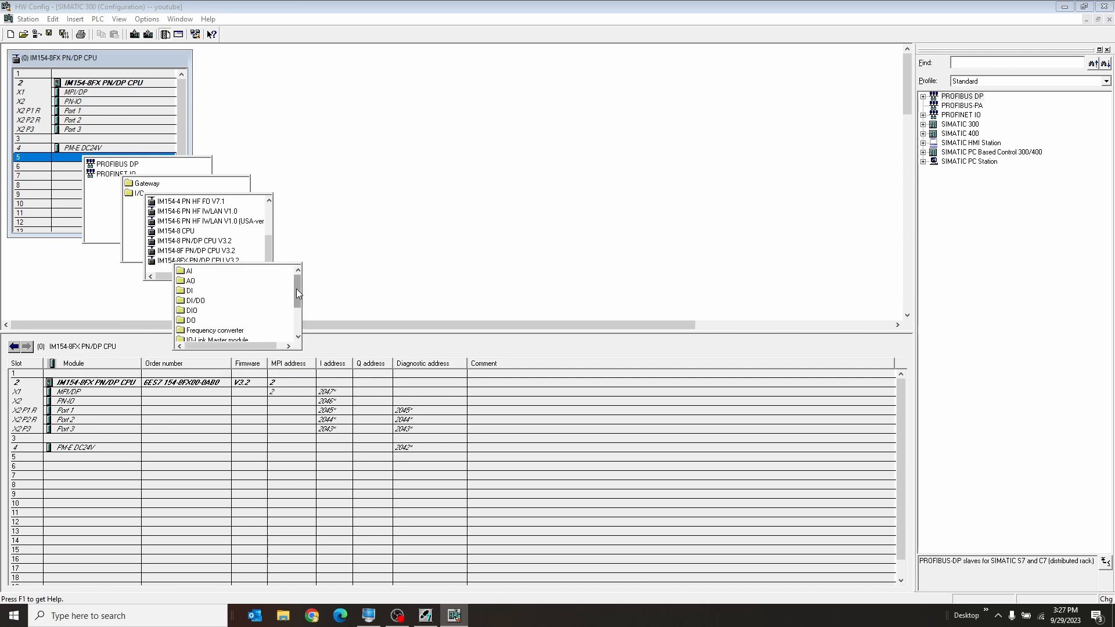
drag(296, 287, 295, 314)
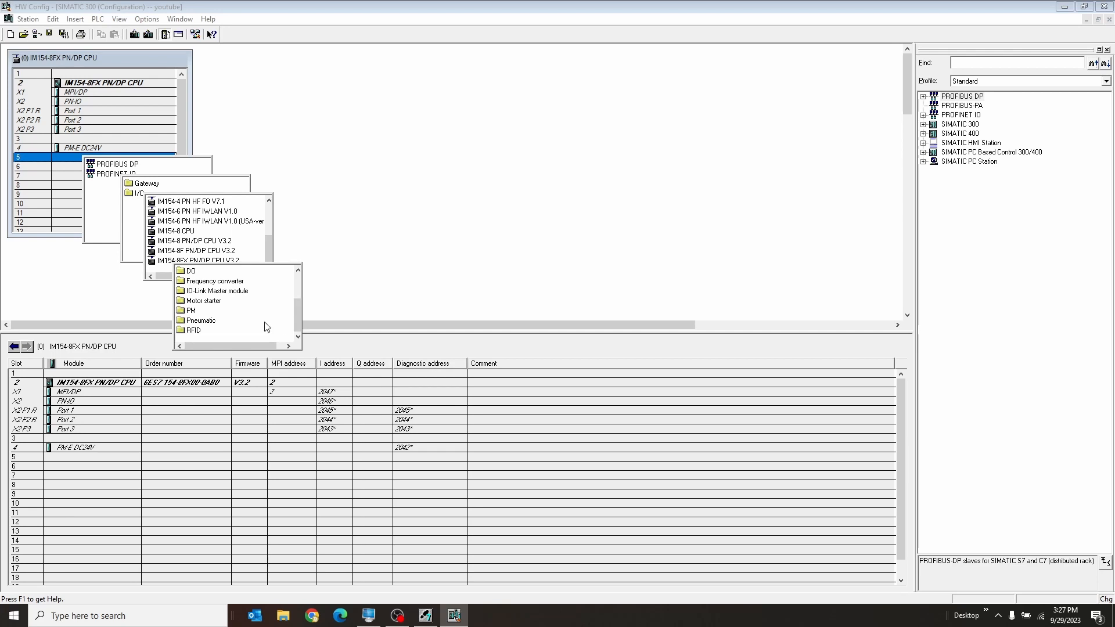
click(186, 330)
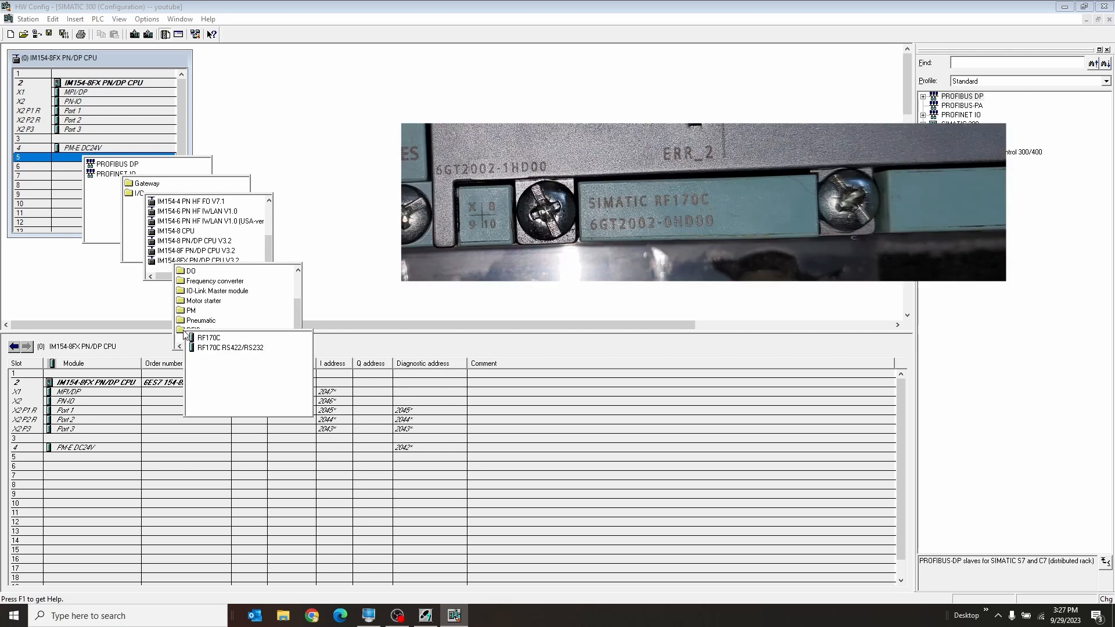
click(220, 339)
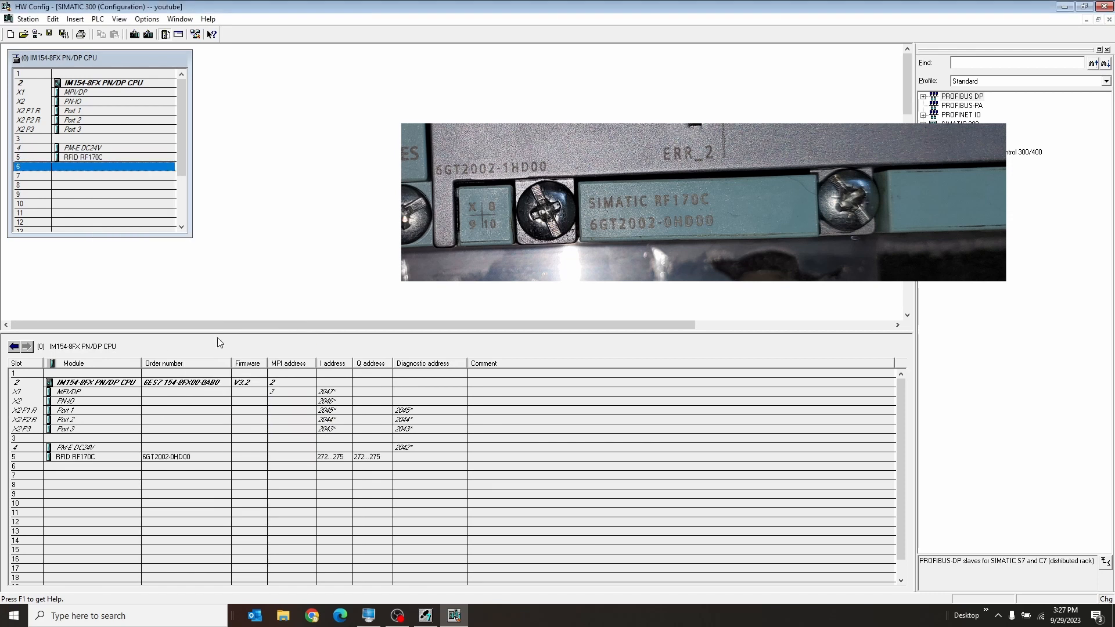
Expand the hardware catalog through PROFINET IO, I/O and ET 200pro to the module folders of the IM154-8FX PN/DP CPU V3.2
click(95, 158)
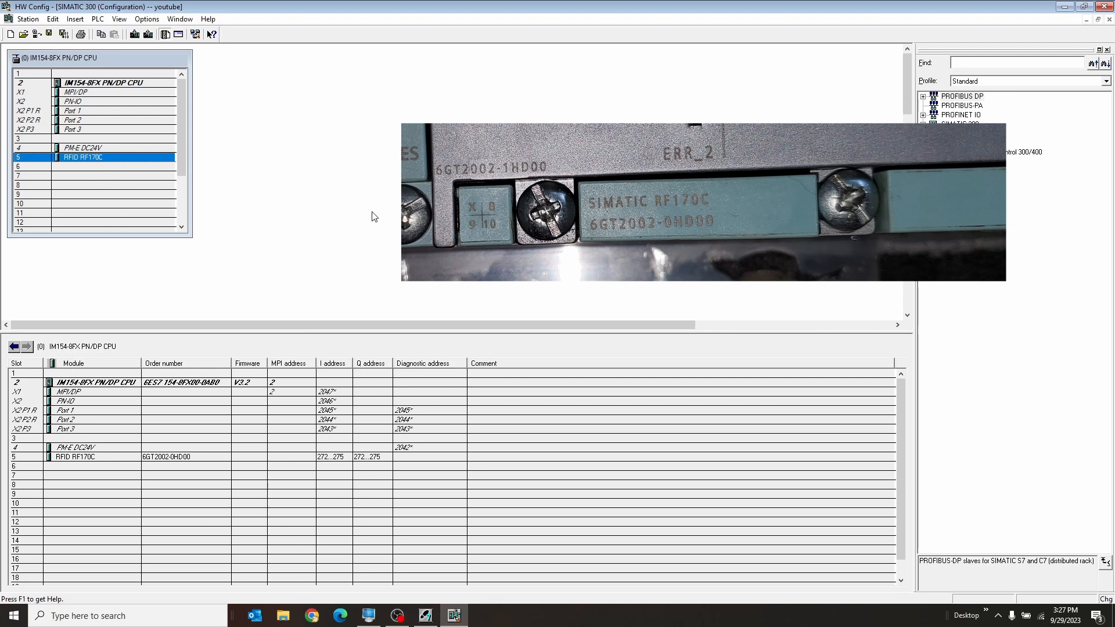
click(923, 115)
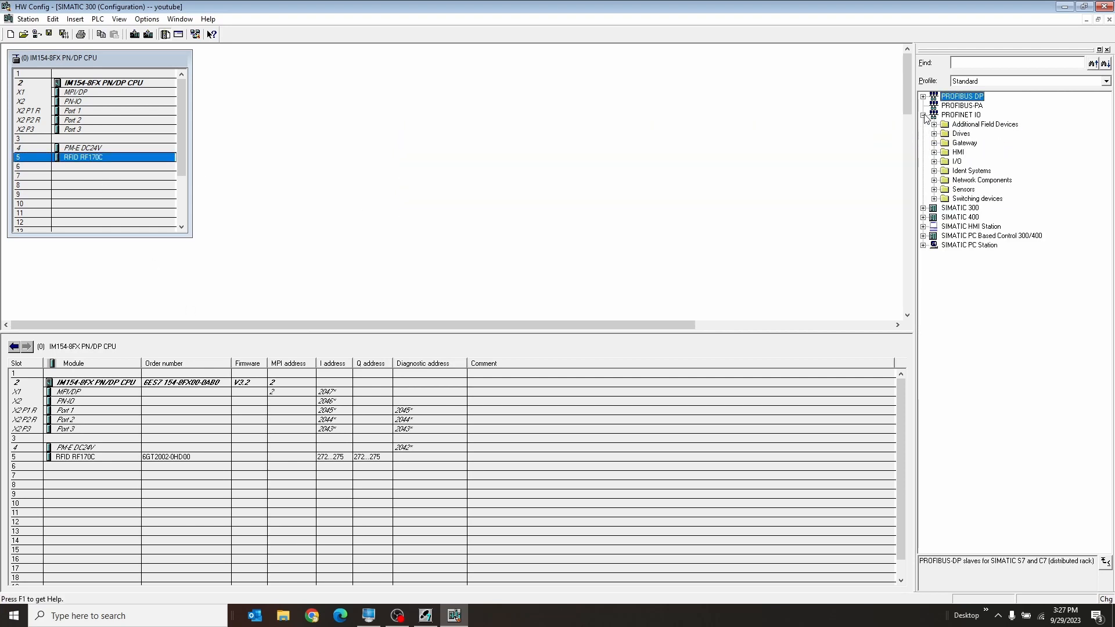
click(934, 162)
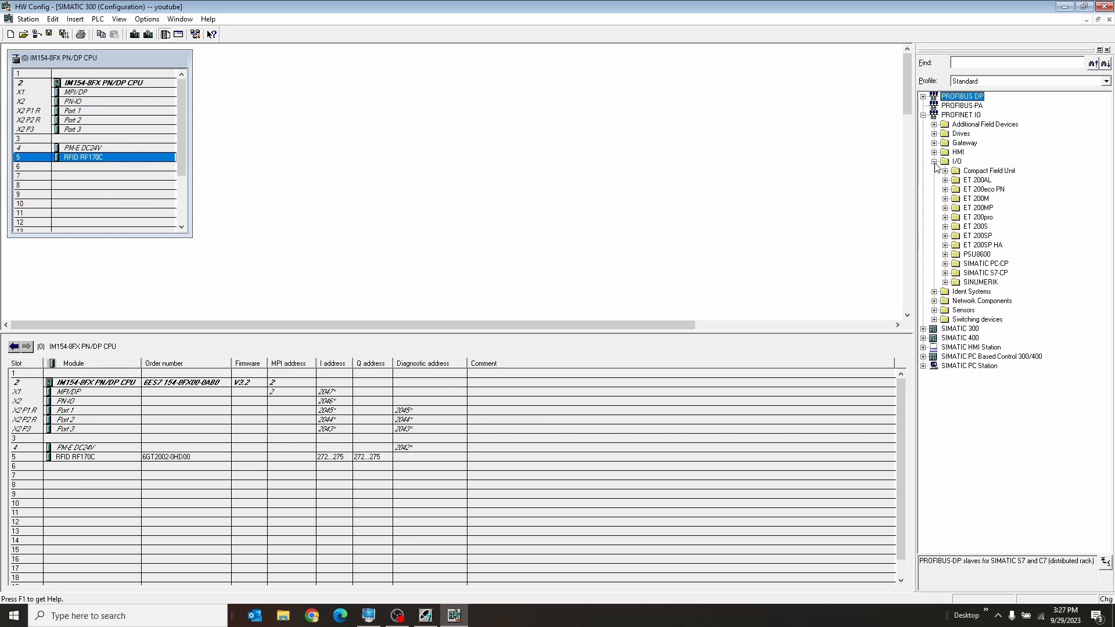
click(944, 217)
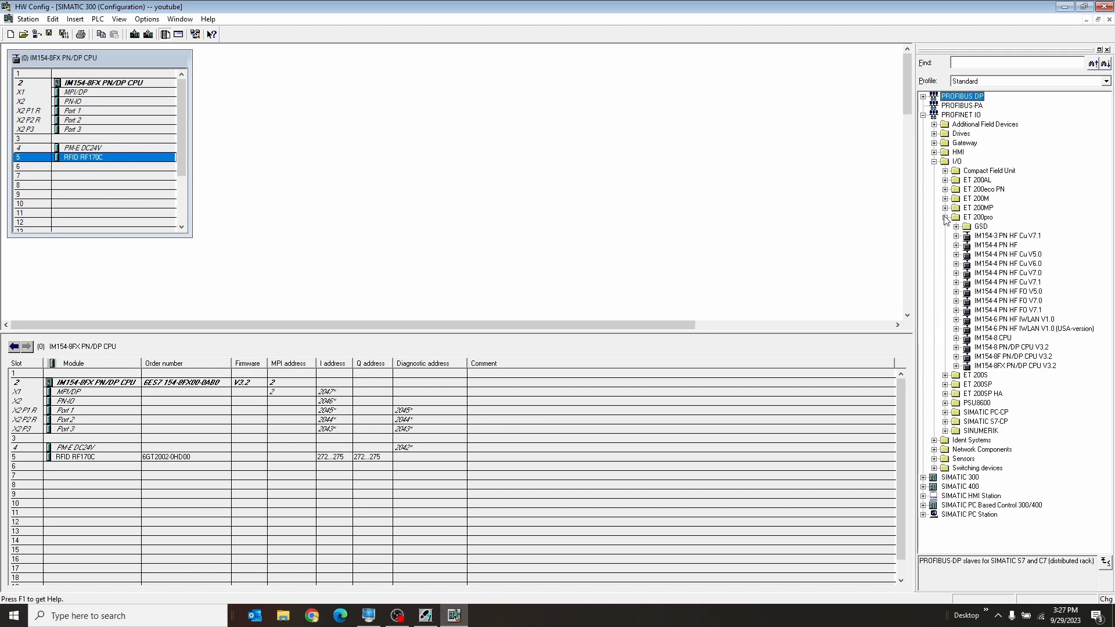
click(969, 367)
click(956, 365)
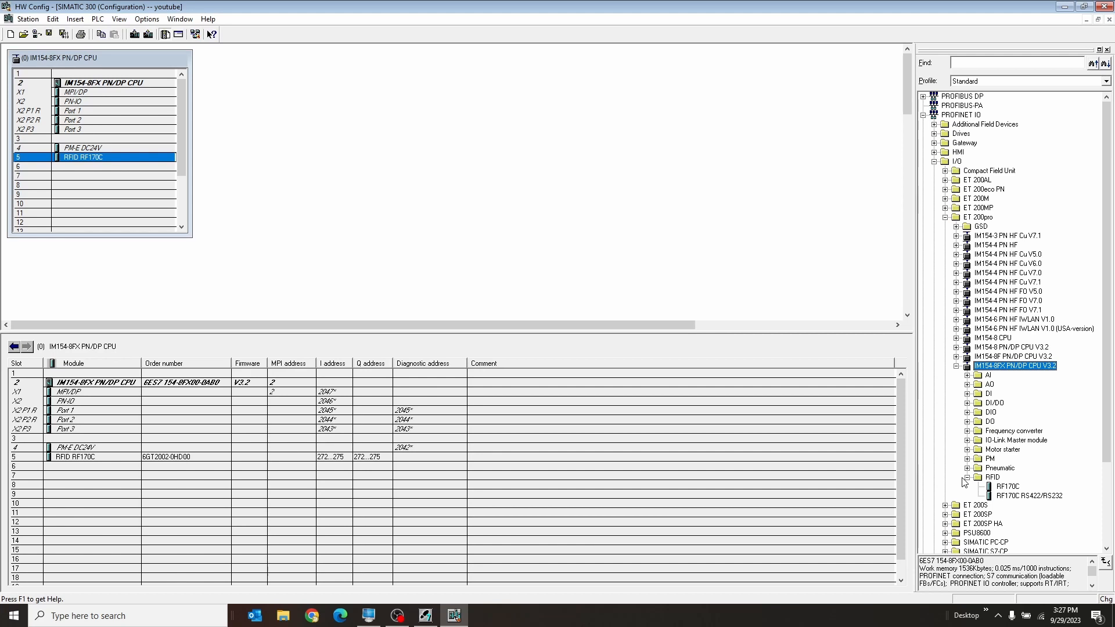
click(967, 477)
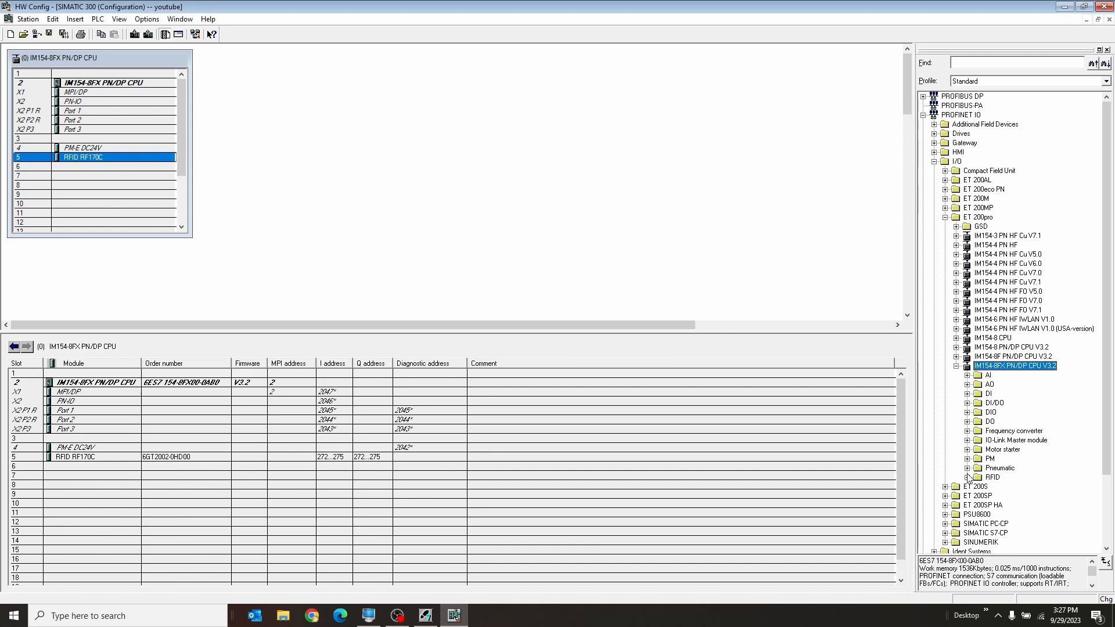
Compare the order numbers of the available DI modules and insert the 16 DI DC24V module into slot 6
click(967, 394)
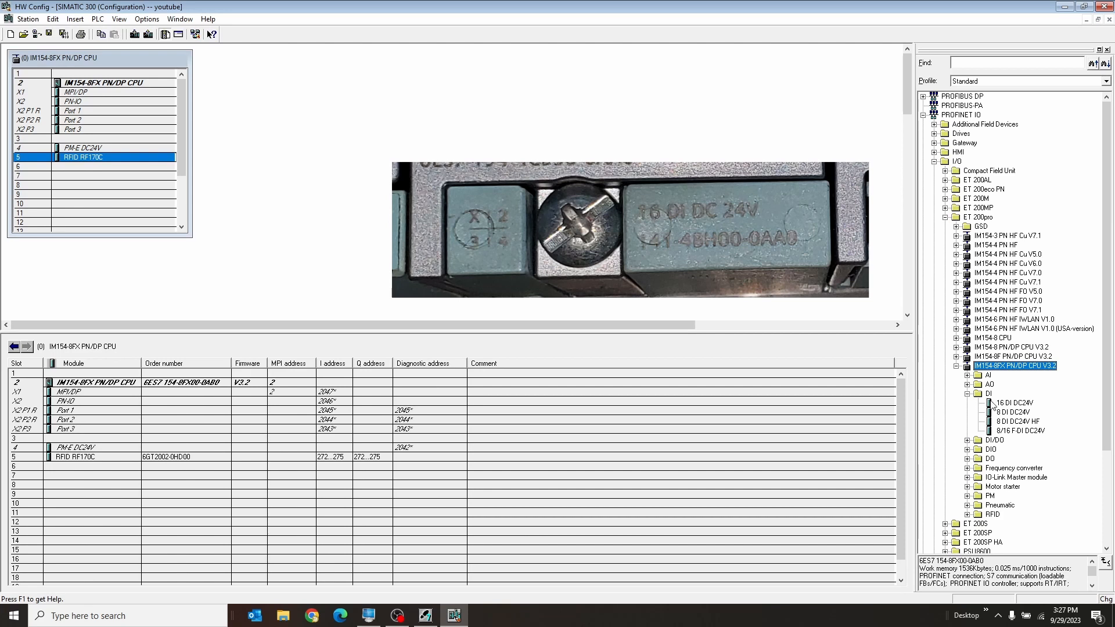
click(1006, 404)
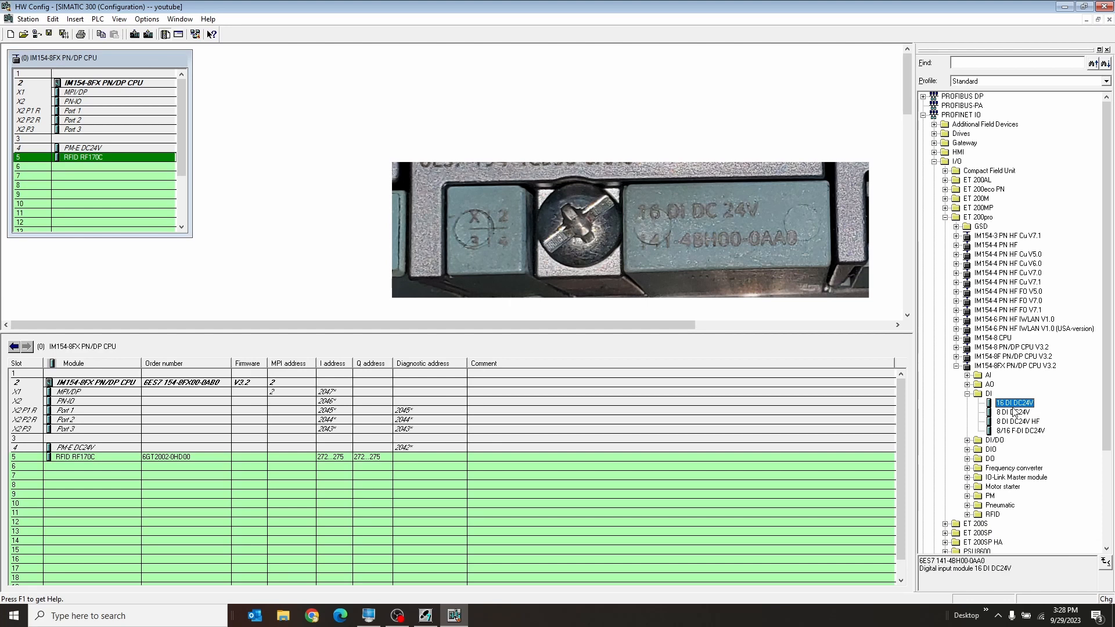
click(1013, 412)
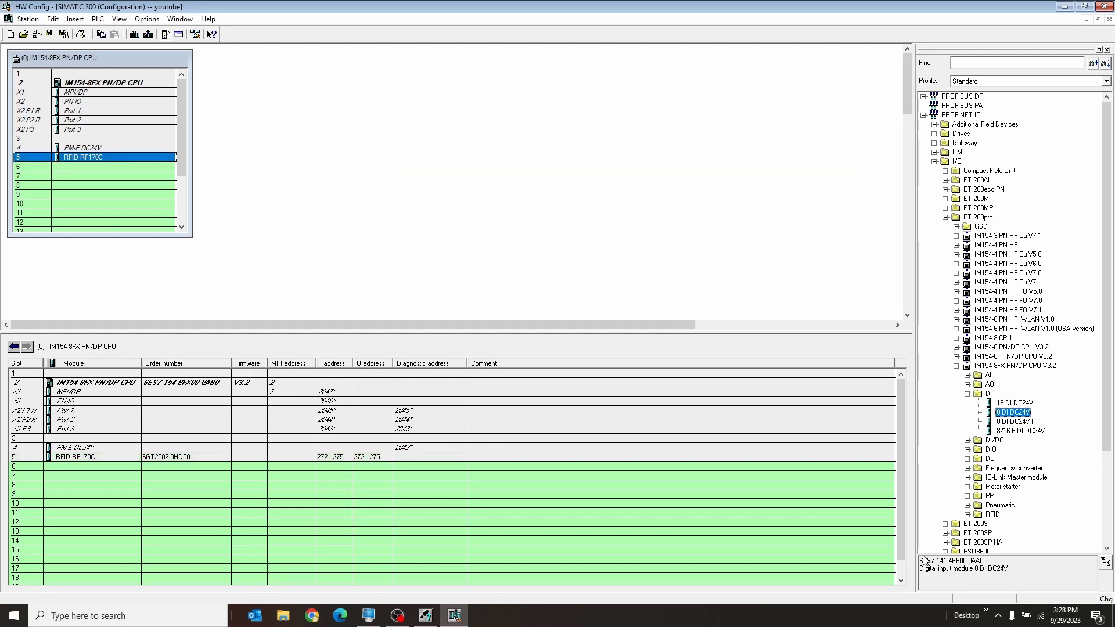
click(1022, 422)
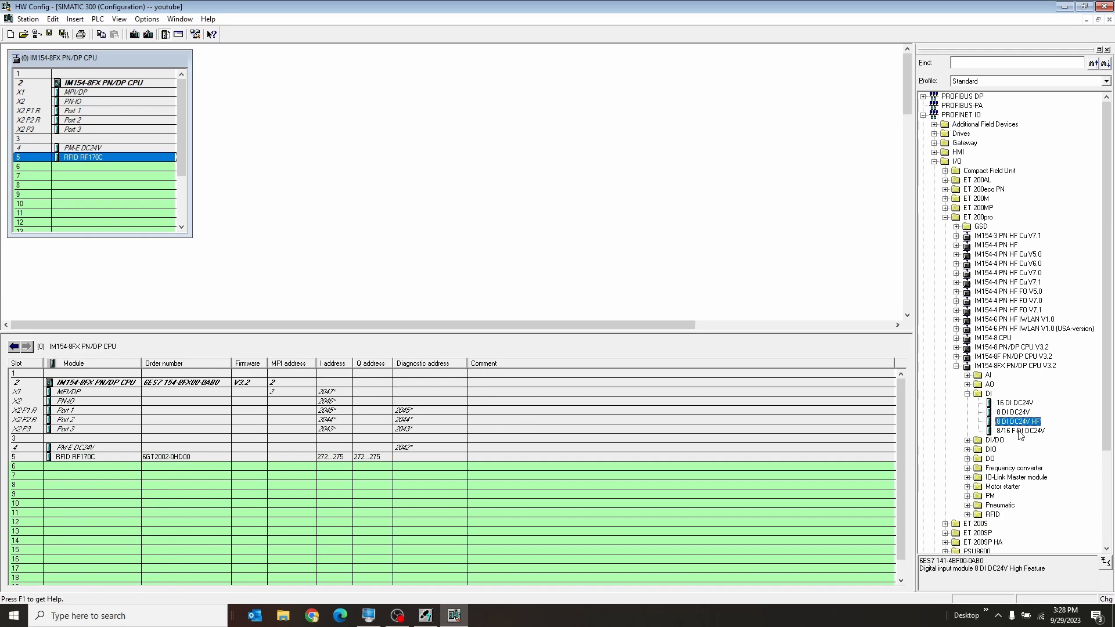
click(1017, 430)
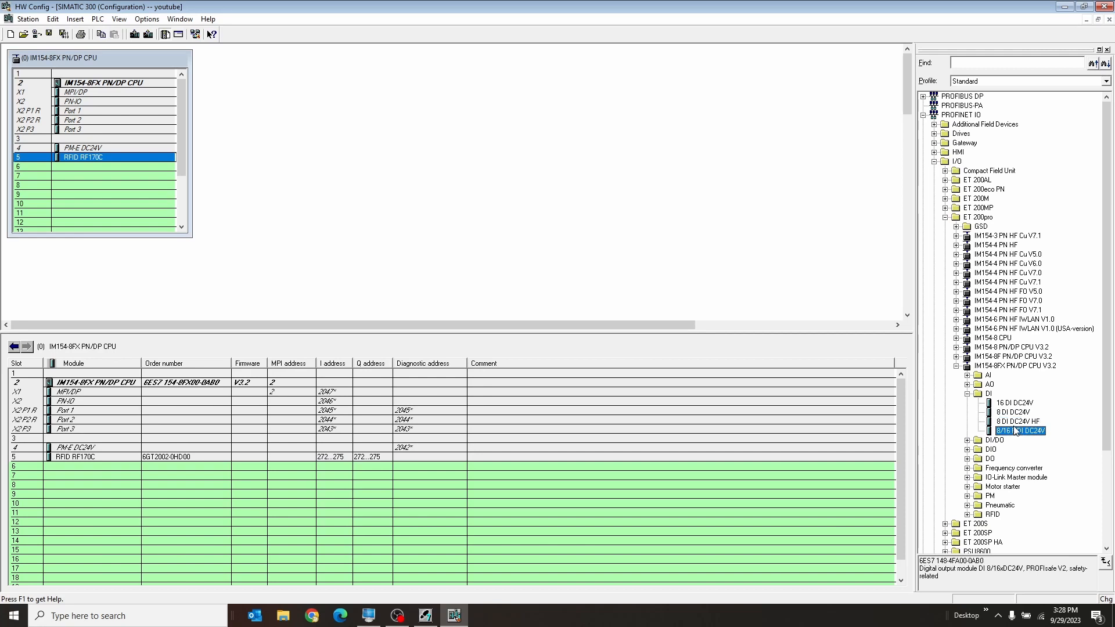
click(1014, 404)
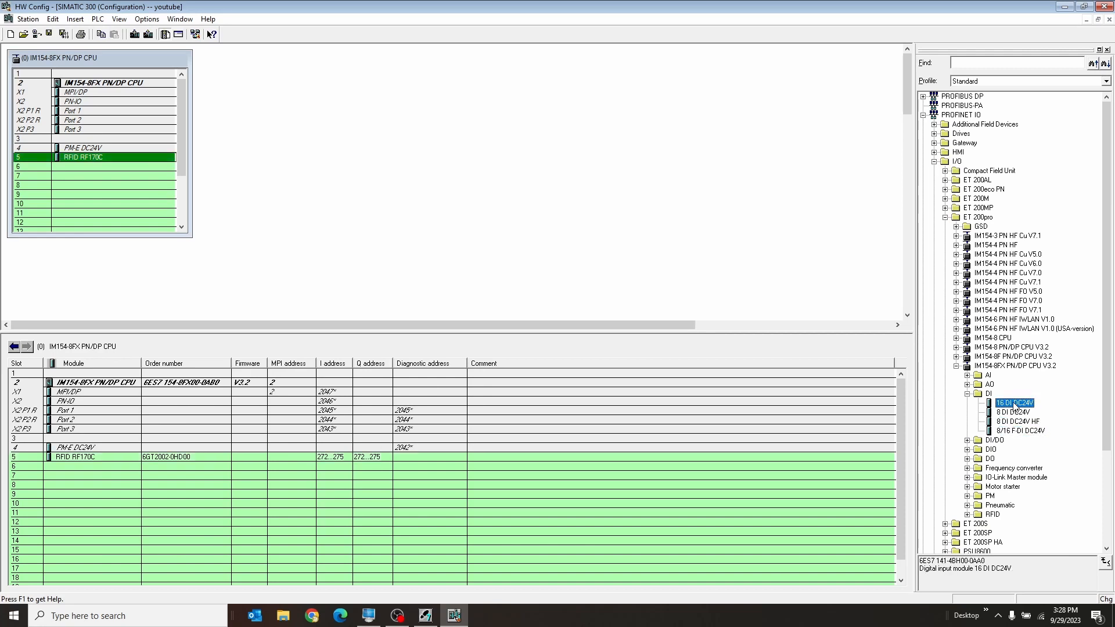
drag(1014, 407, 203, 464)
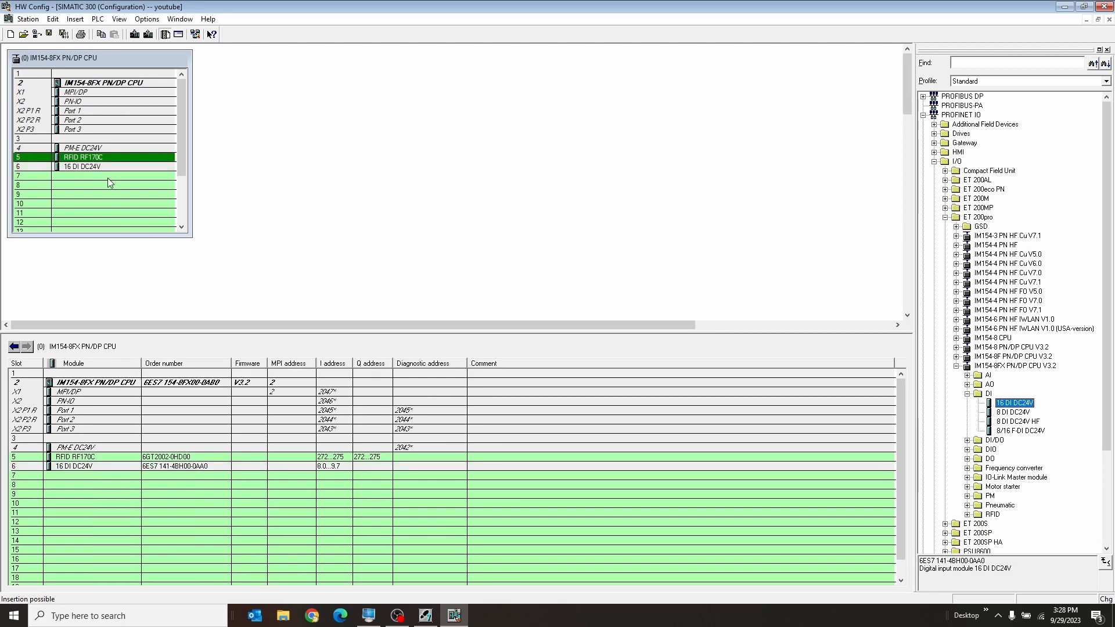
Insert the F-Switch module from the DI/DO folder into slot 7
click(77, 179)
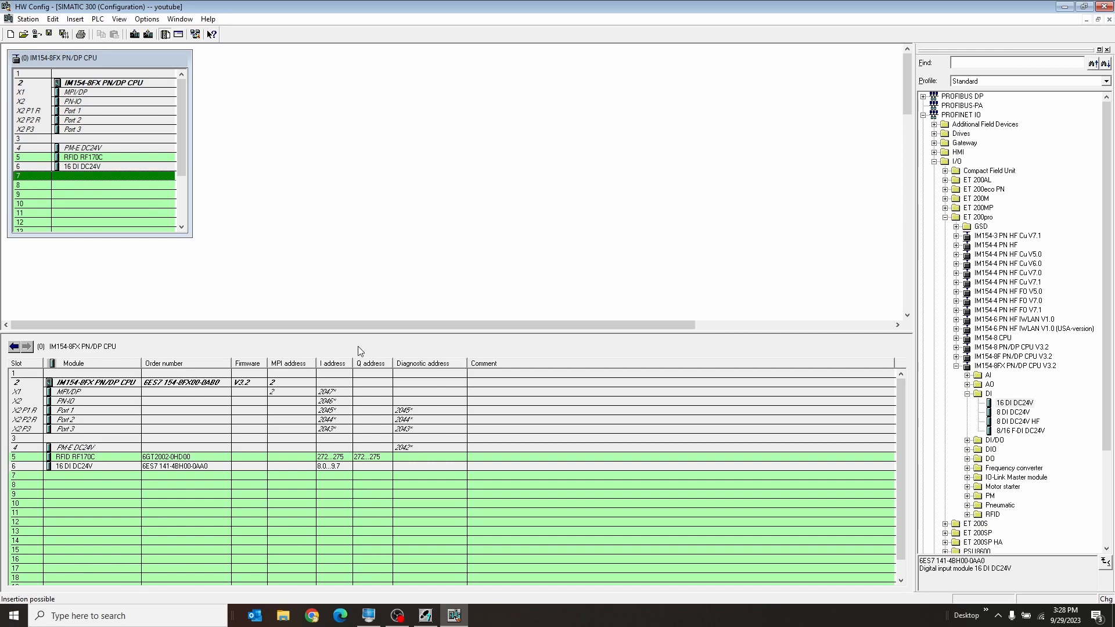
click(967, 440)
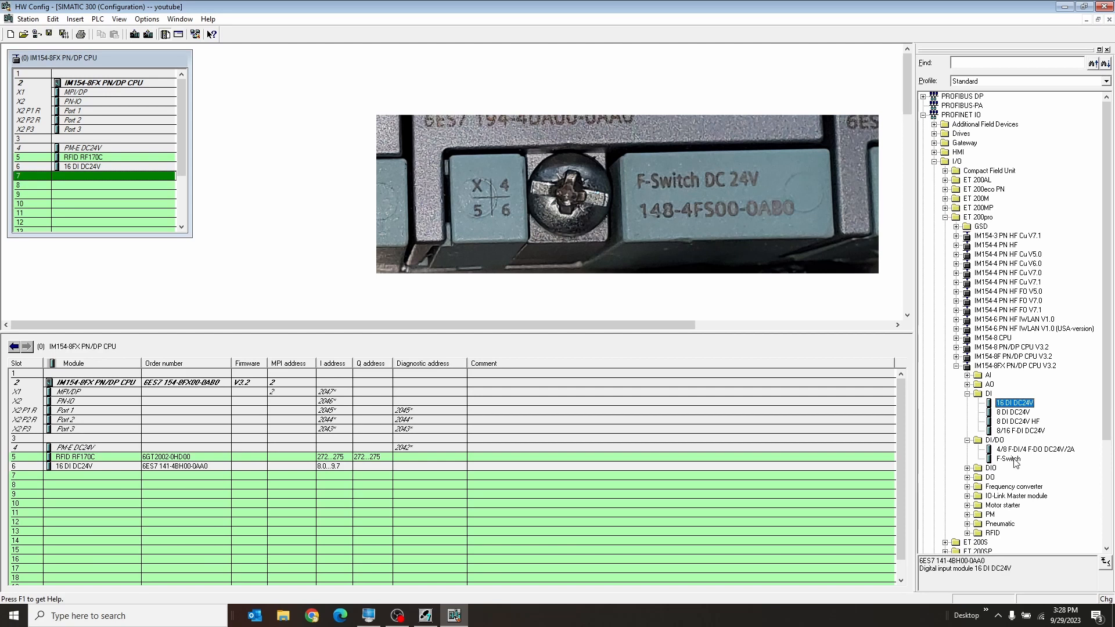
click(1010, 460)
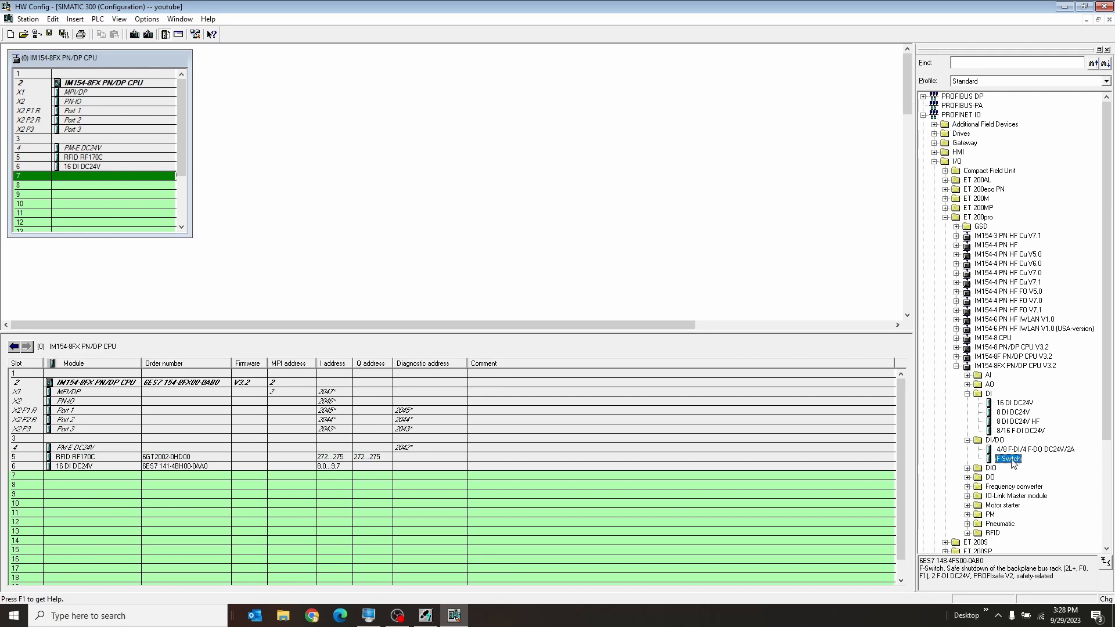
drag(1010, 463, 77, 147)
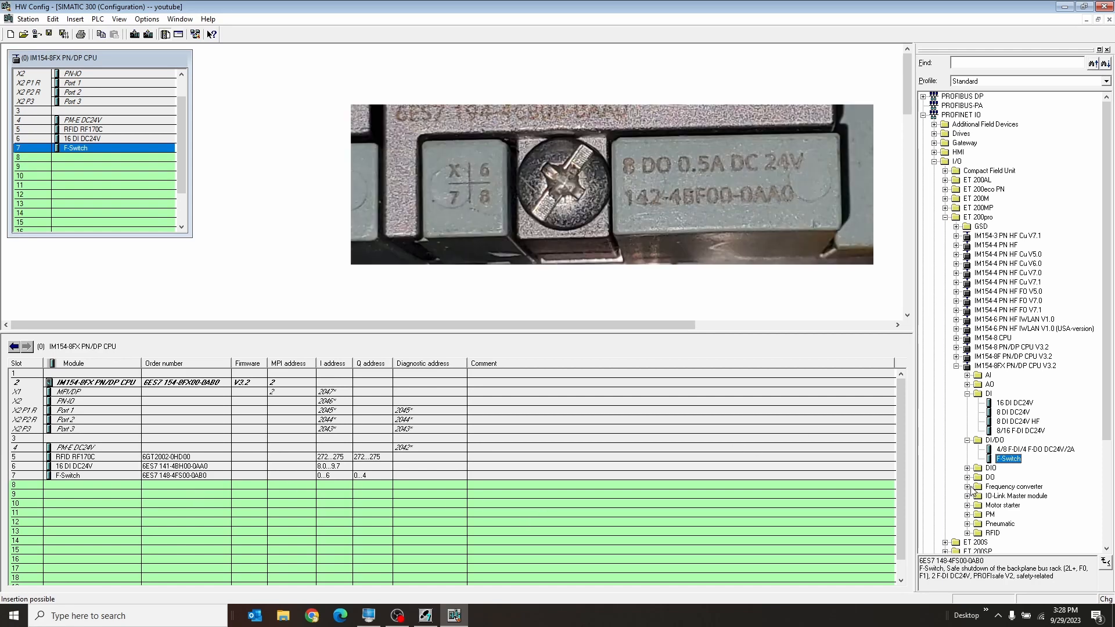
Insert the 8 DO DC24V 0.5A module from the DO folder into slot 8
click(968, 477)
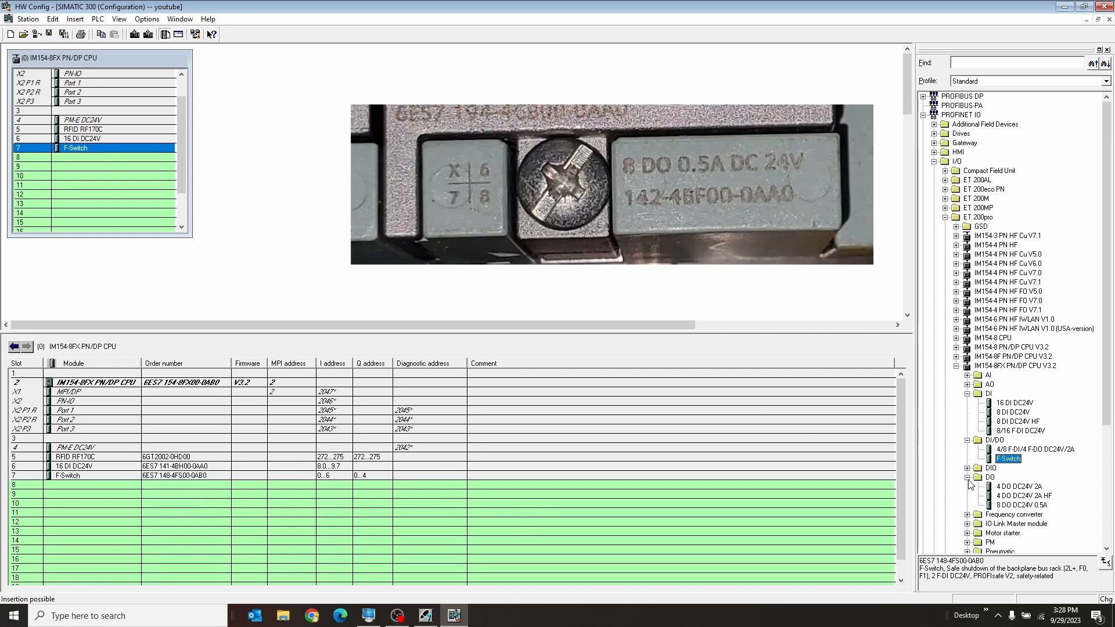
click(1012, 507)
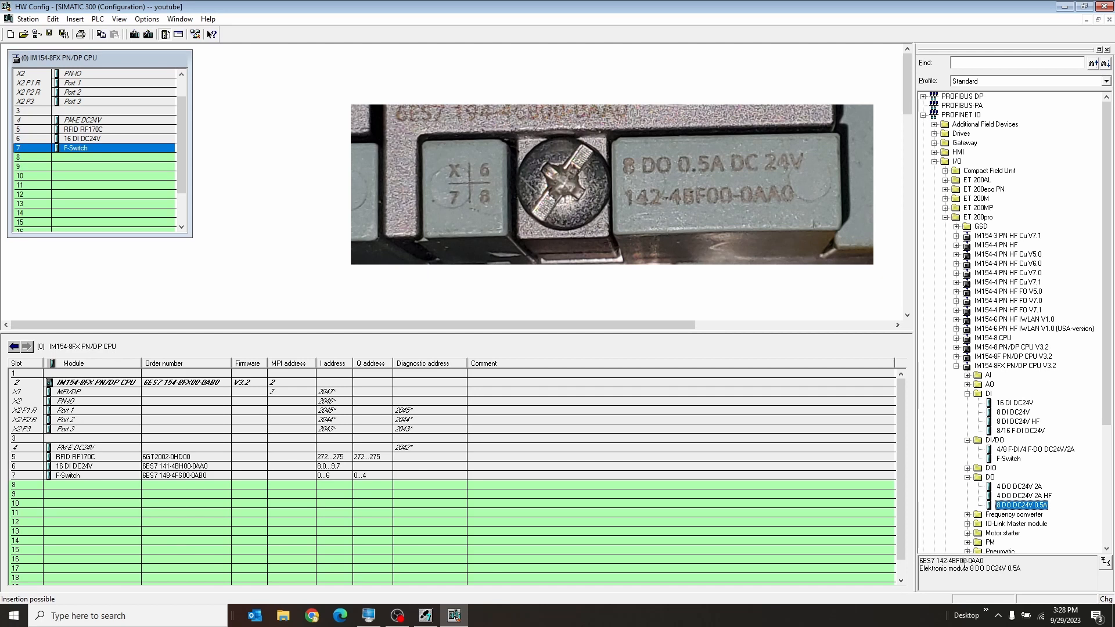
double_click(1006, 506)
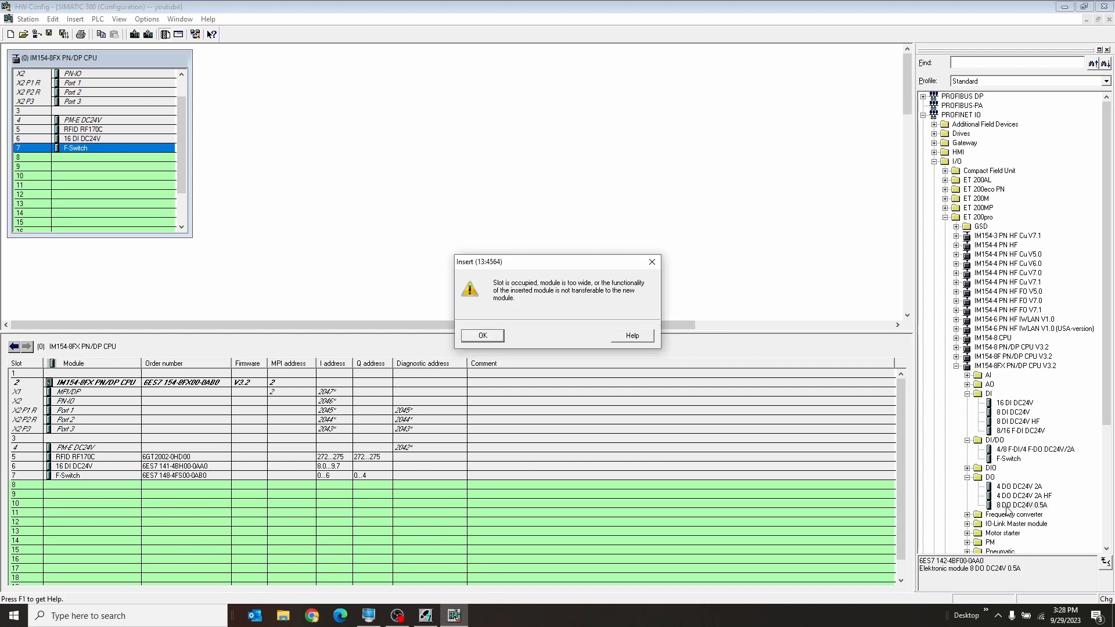
click(487, 335)
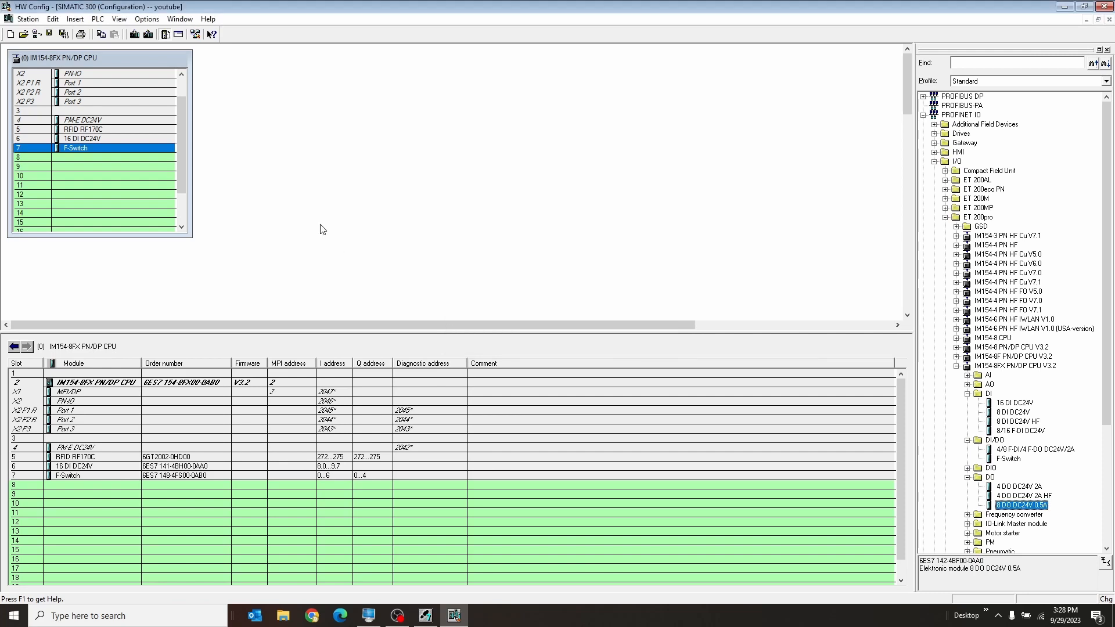
click(68, 166)
click(69, 158)
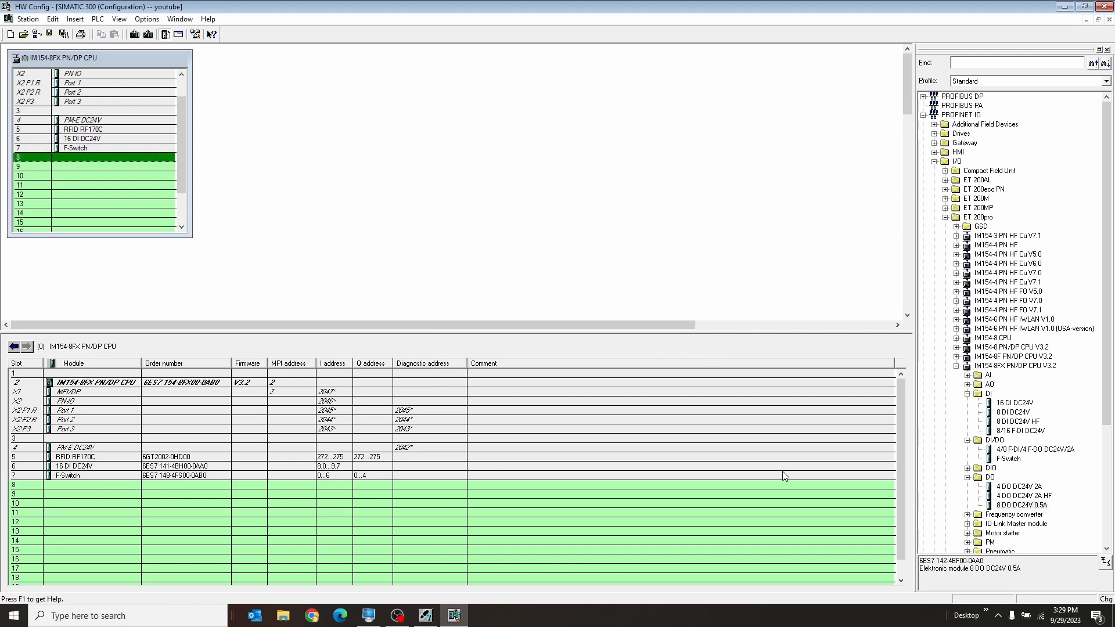
click(1033, 507)
double_click(1033, 507)
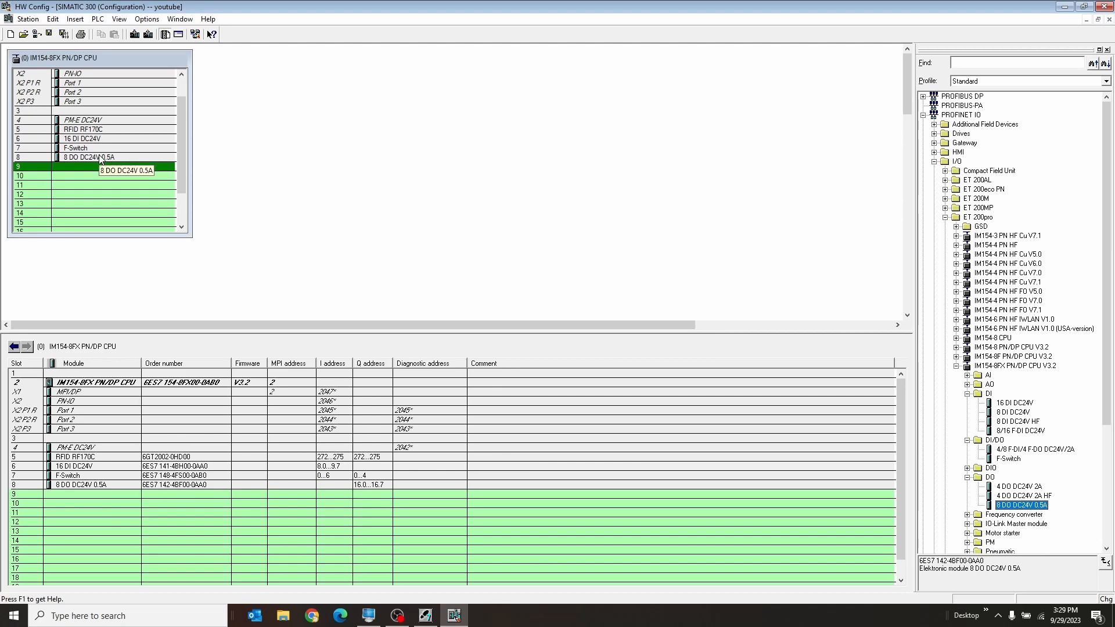
Open the properties of the IM154-8FX PN/DP CPU in slot 2 and display its F parameters
click(242, 146)
drag(185, 135, 183, 103)
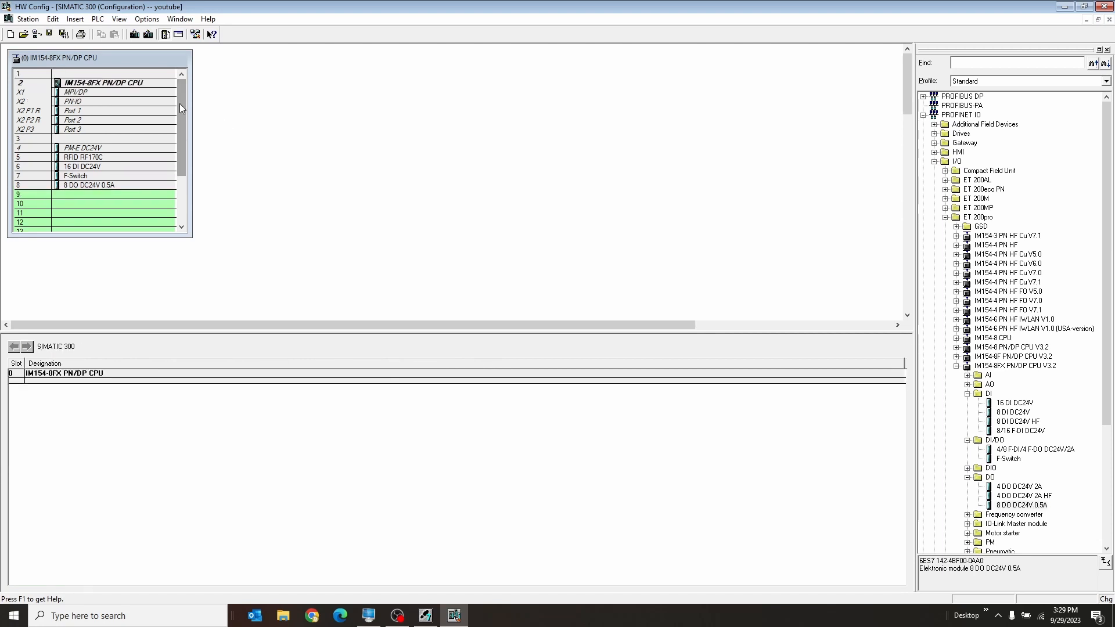
click(95, 85)
double_click(95, 85)
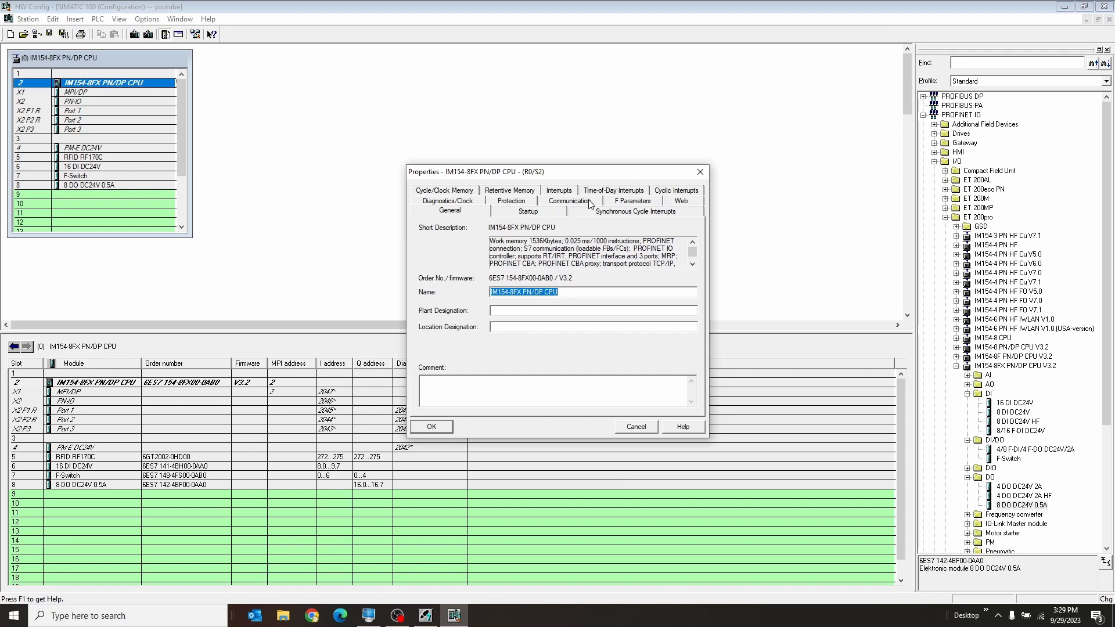
click(615, 202)
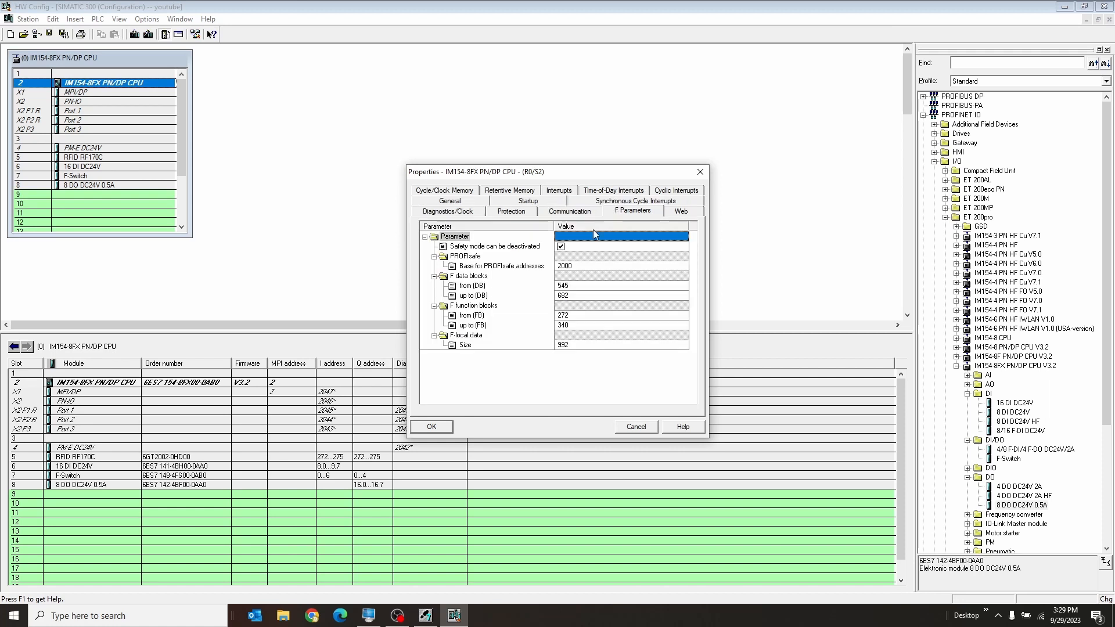
Allow the CPU's access protection to be bypassed with a password, enter and repeat the password, and mark the CPU as containing a safety program
click(502, 213)
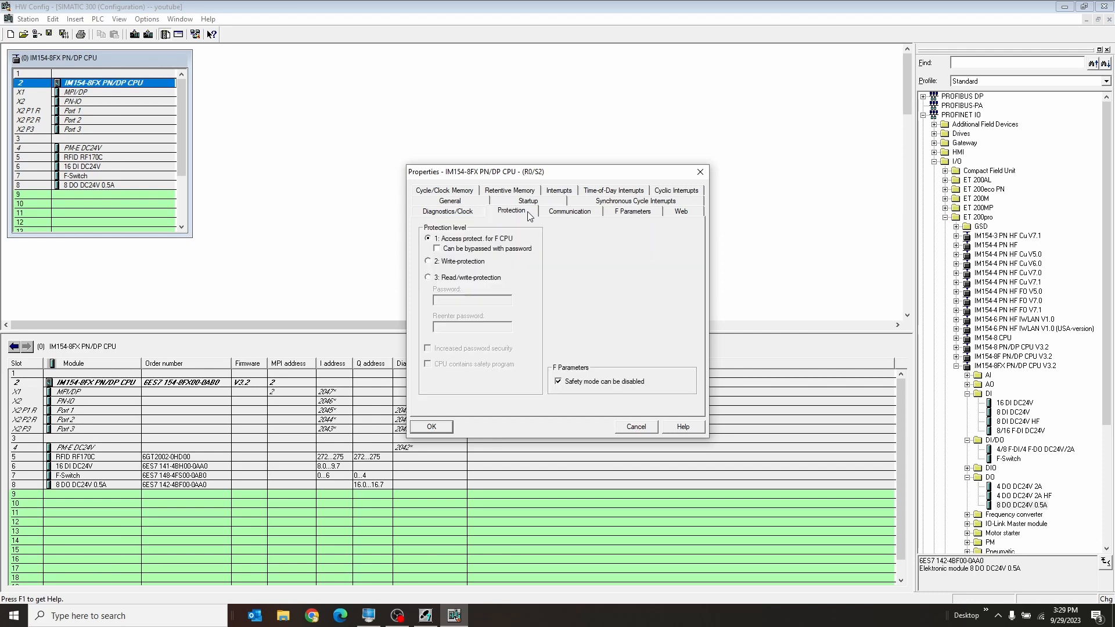
click(474, 249)
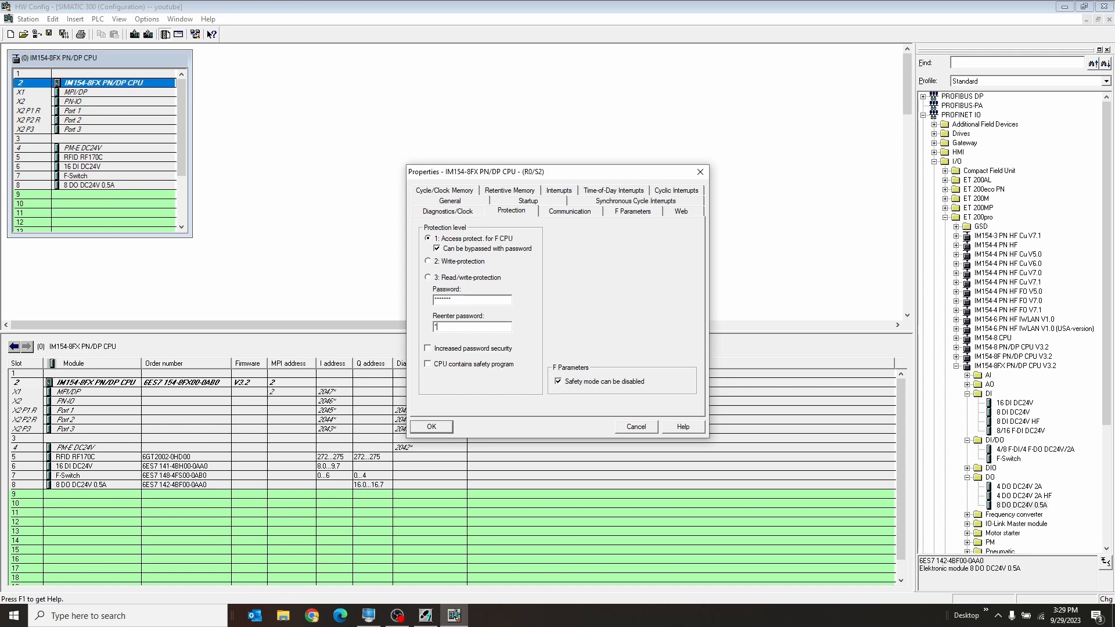
click(463, 365)
click(444, 428)
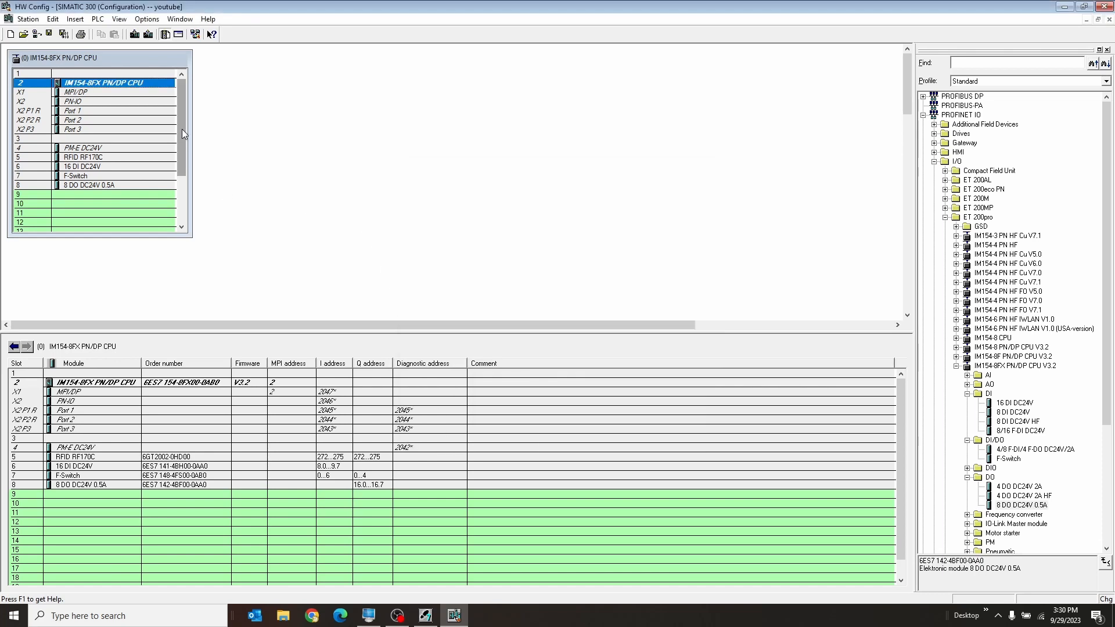
Save and compile the station configuration and start its download to the IM154-8FX PN/DP CPU in slot 2
click(64, 34)
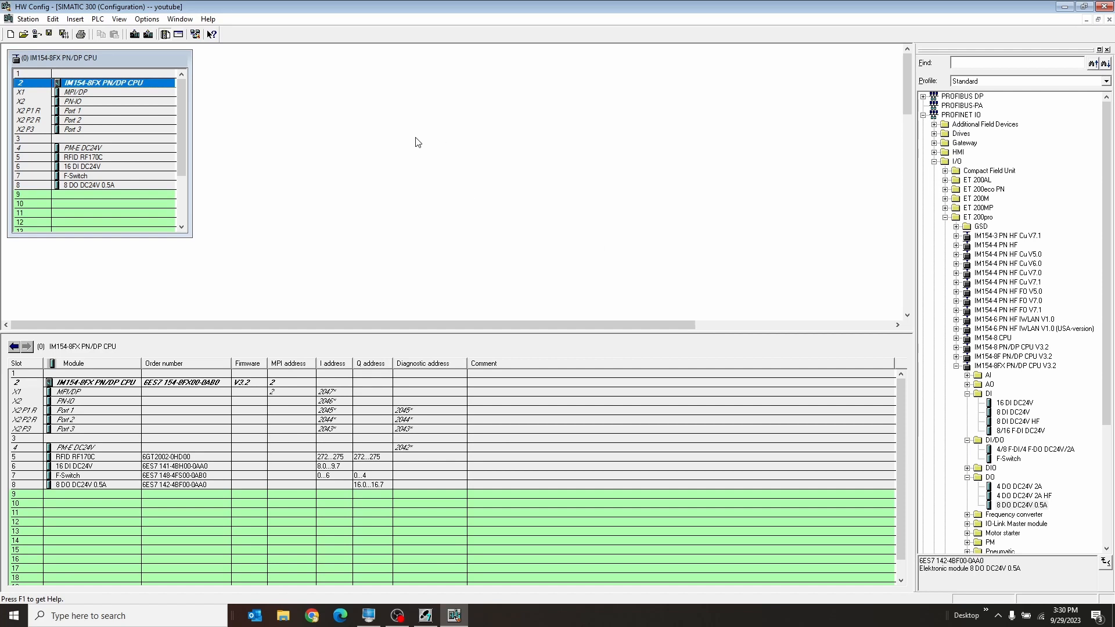
click(134, 35)
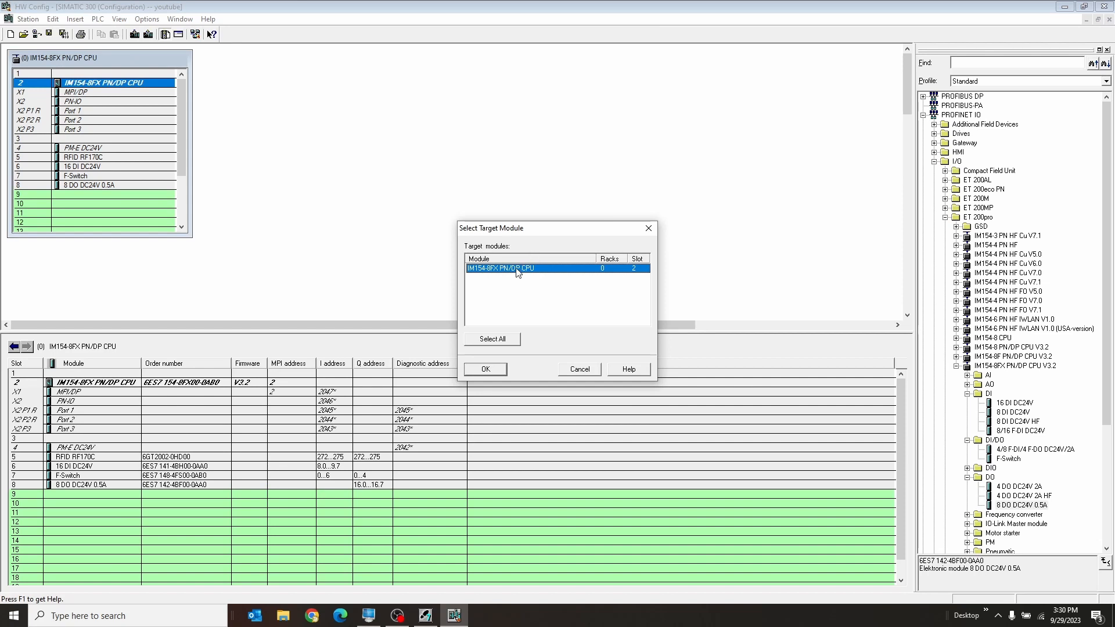
click(488, 369)
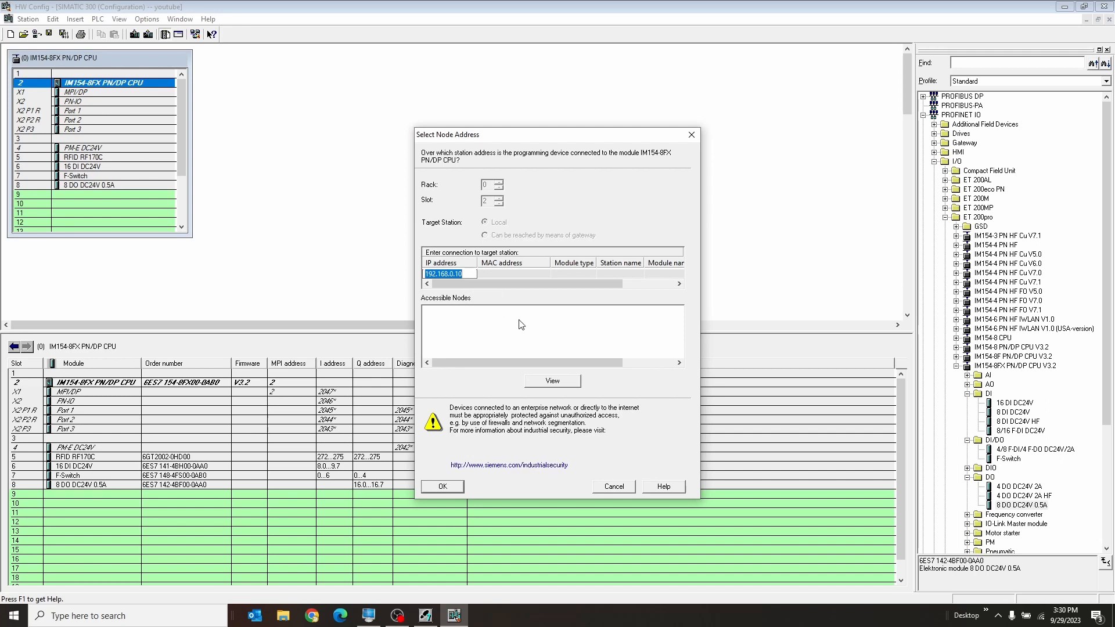
Scan for accessible nodes and choose the ET 200pro CPU at 192.168.0.1 as the download connection
click(565, 383)
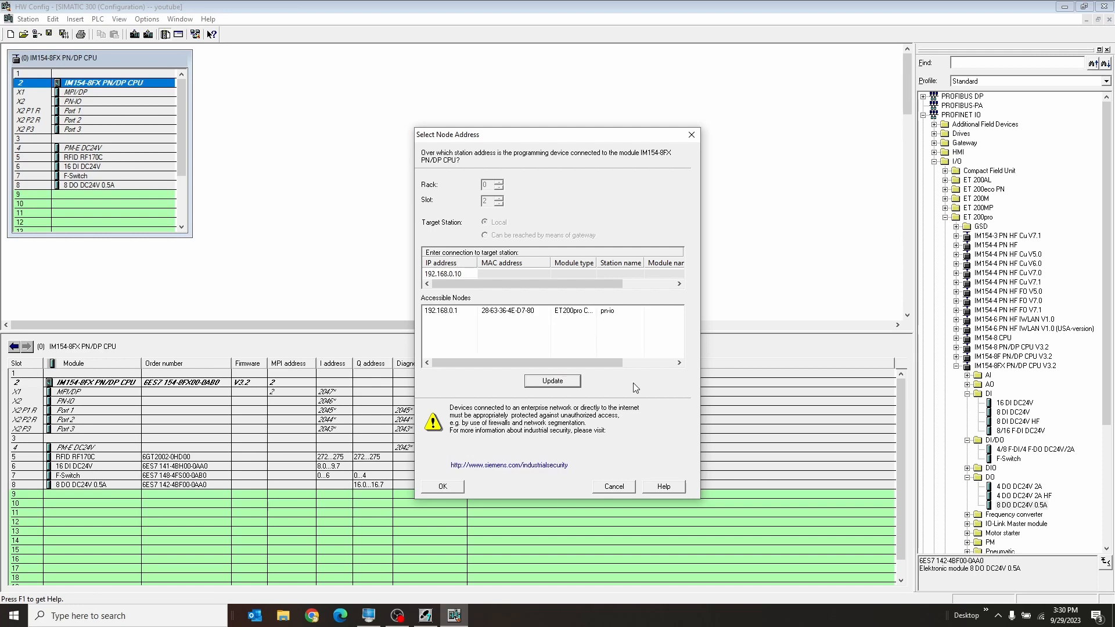
click(474, 312)
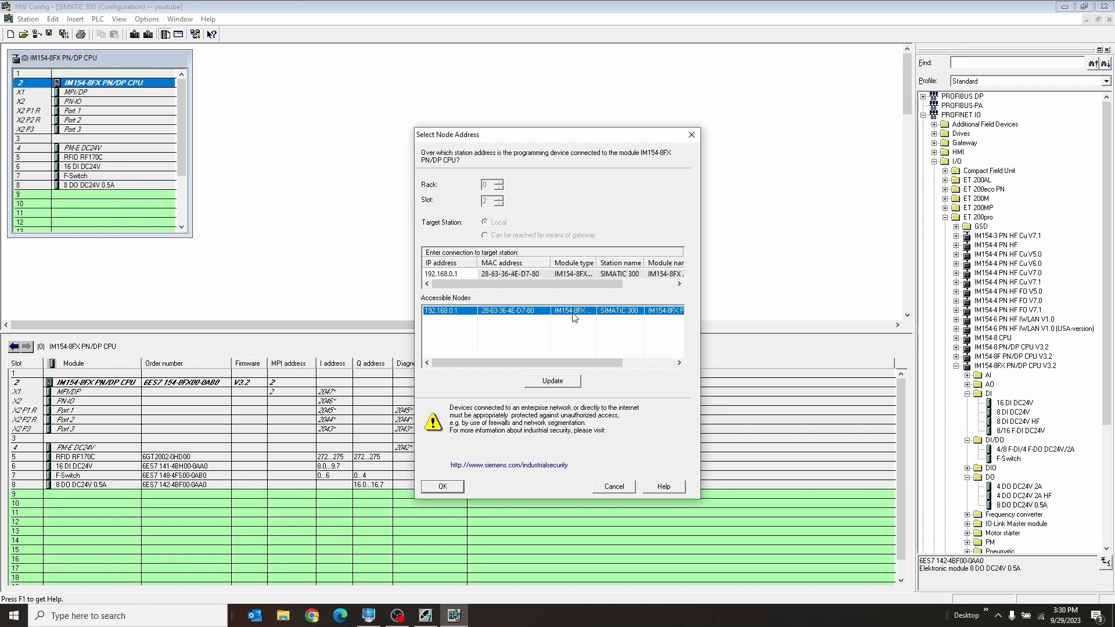
drag(569, 363, 540, 366)
click(442, 486)
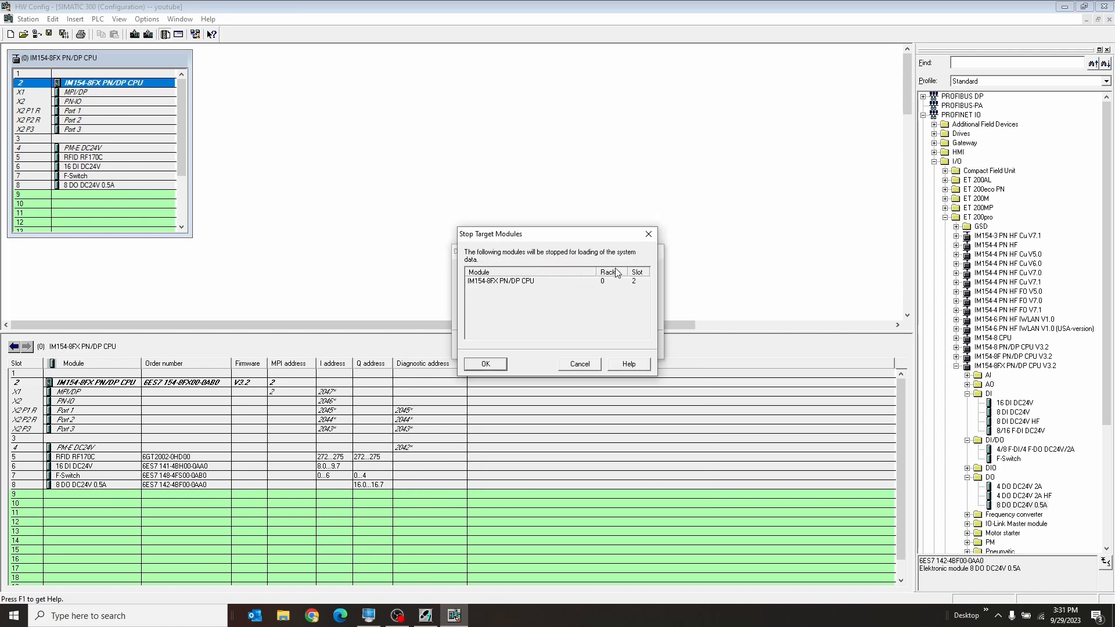
Allow the CPU to be stopped for loading the system data and restart it once the download ends
click(484, 364)
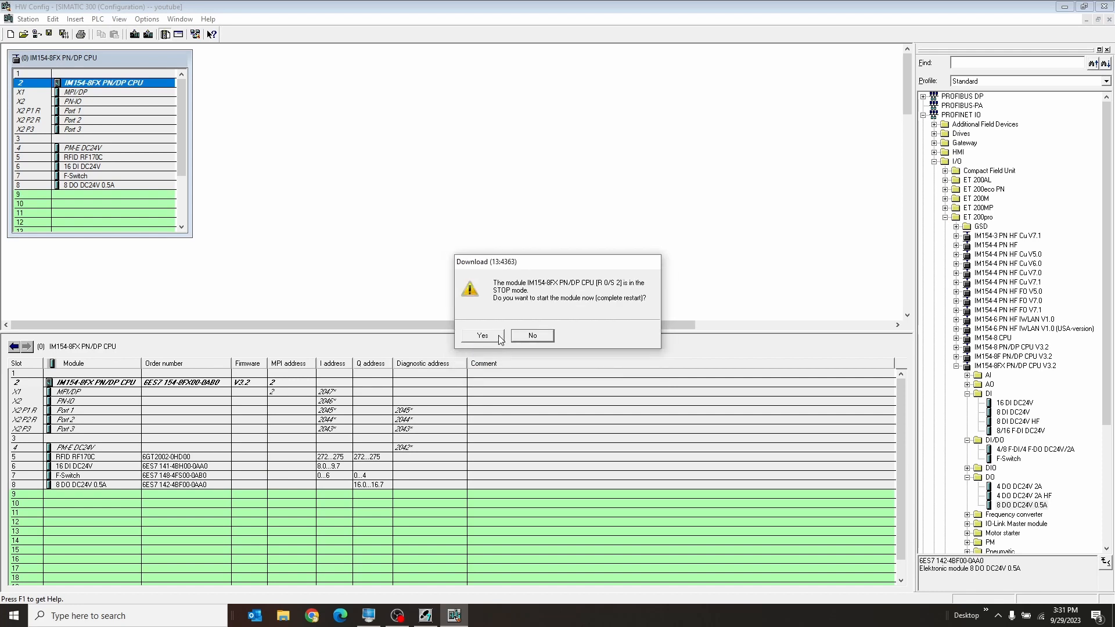
click(483, 335)
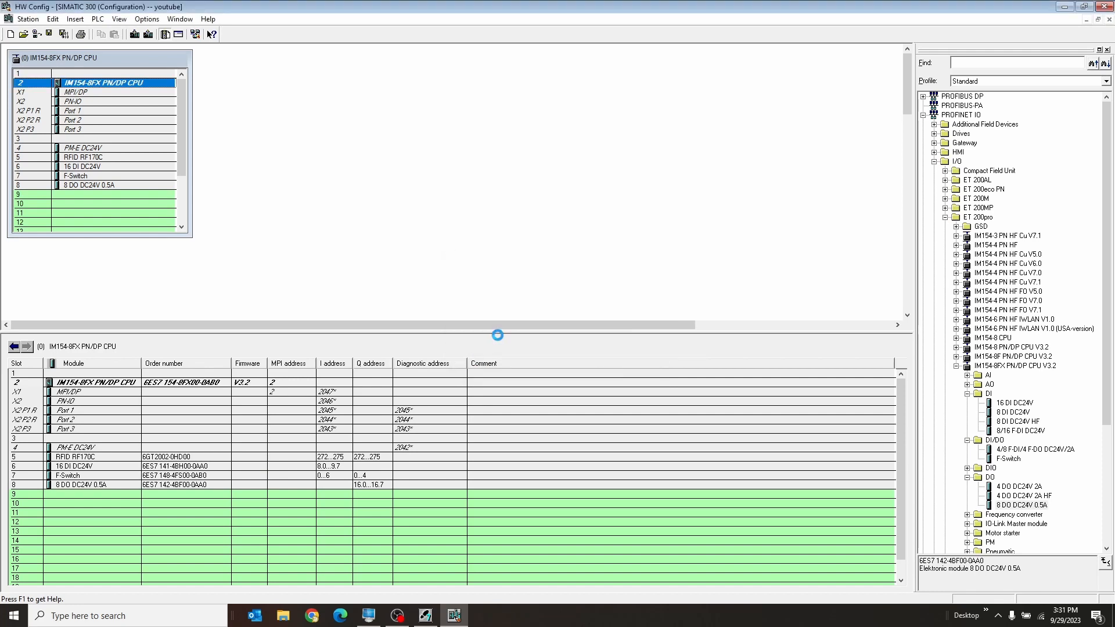
click(318, 214)
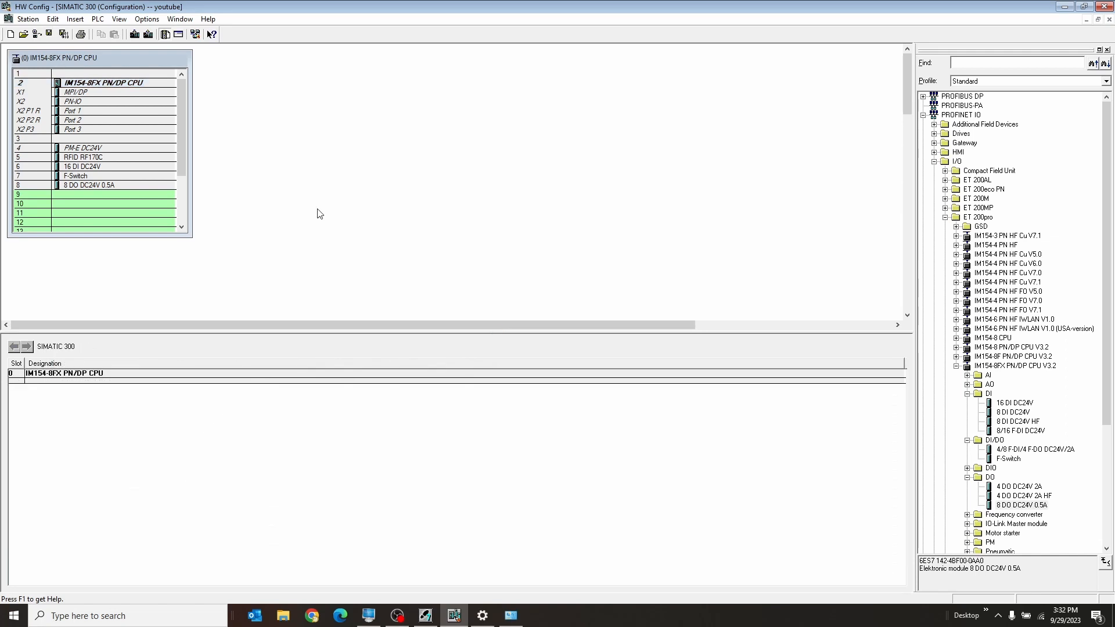
Switch the station to its online view and carry out a warm restart of the IM154-8FX PN/DP CPU
click(36, 35)
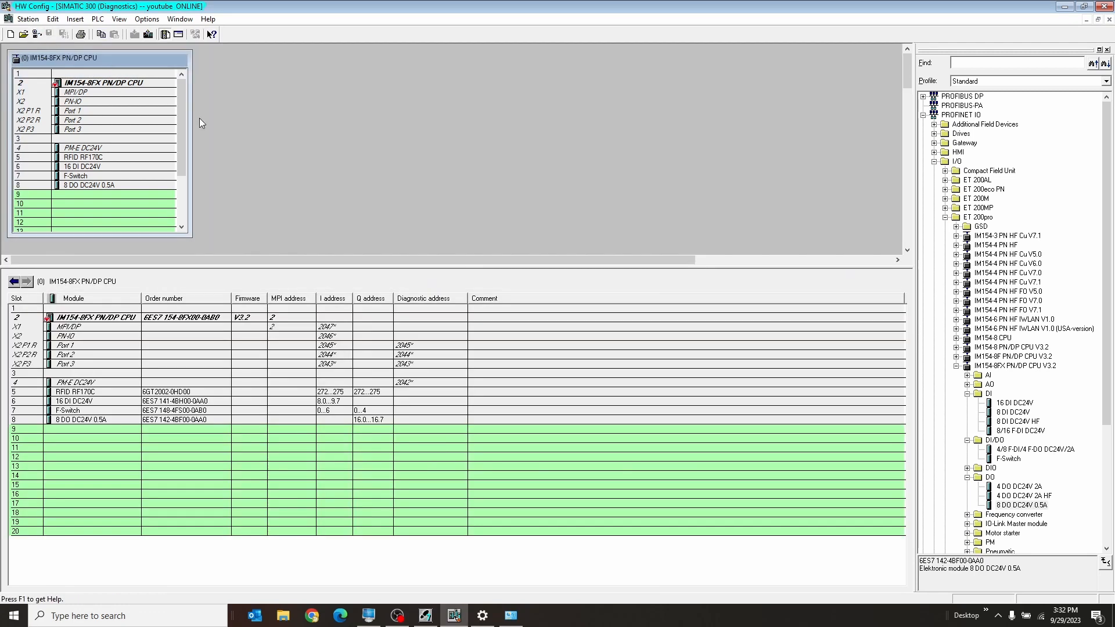
click(151, 85)
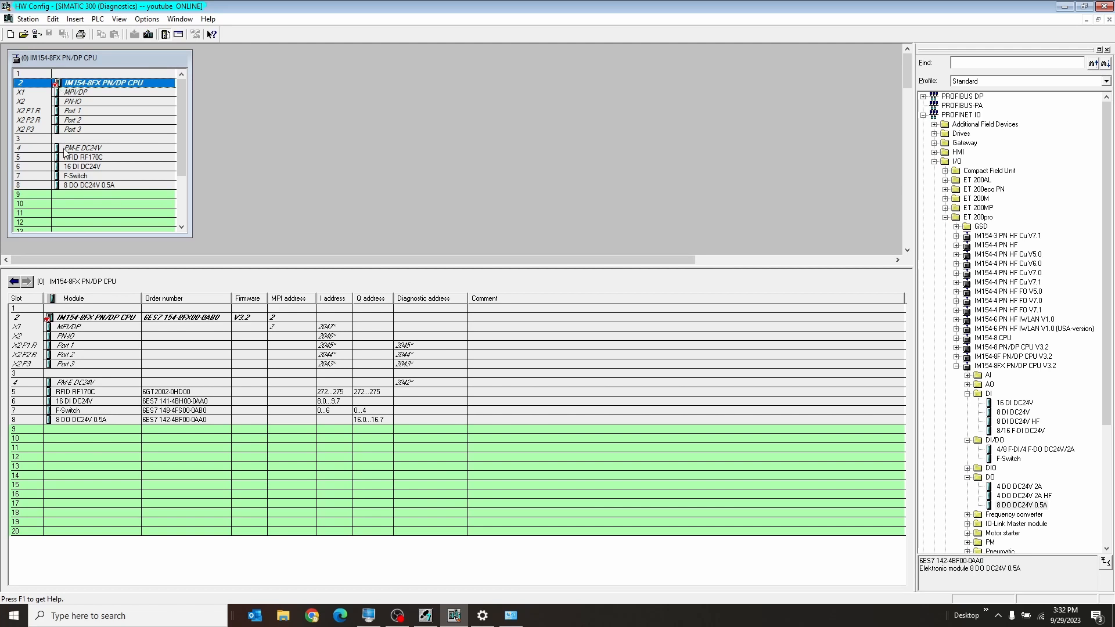
right_click(88, 85)
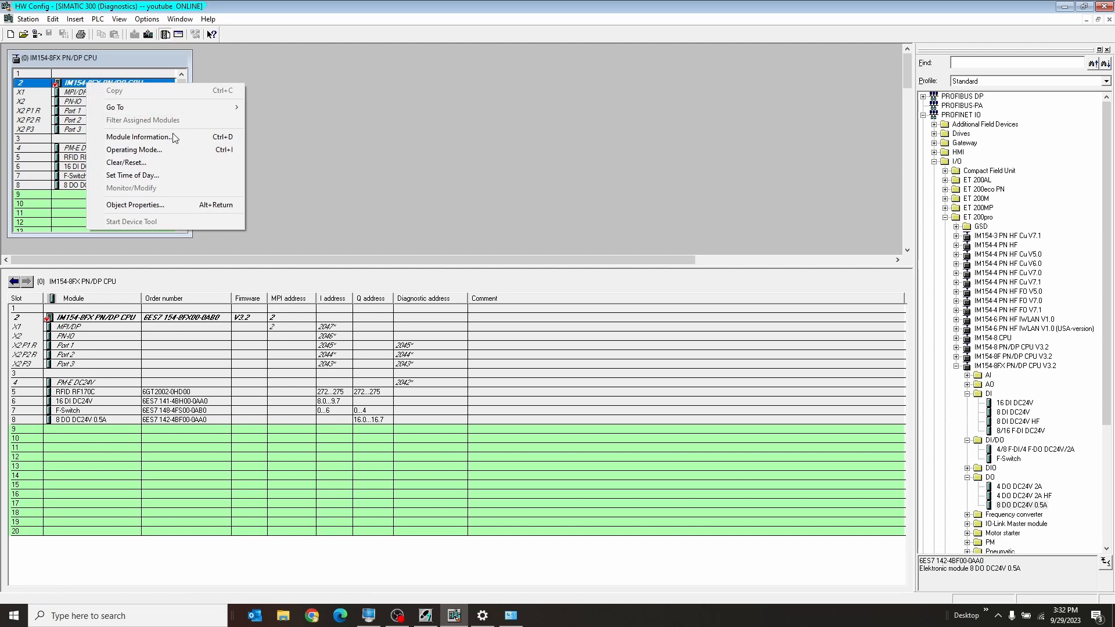
click(176, 148)
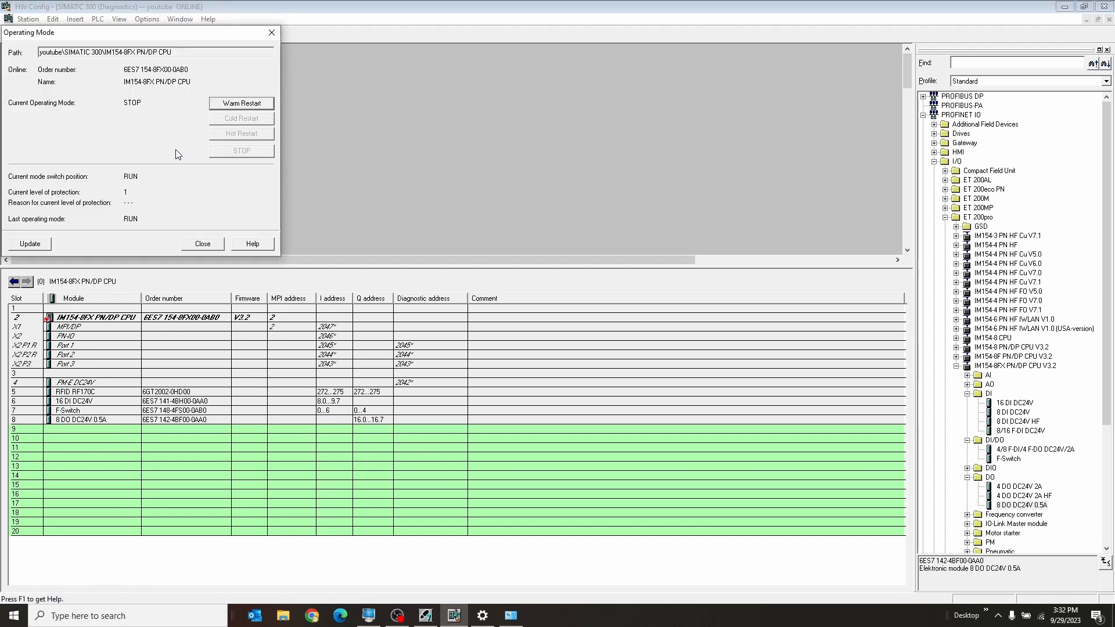
click(243, 104)
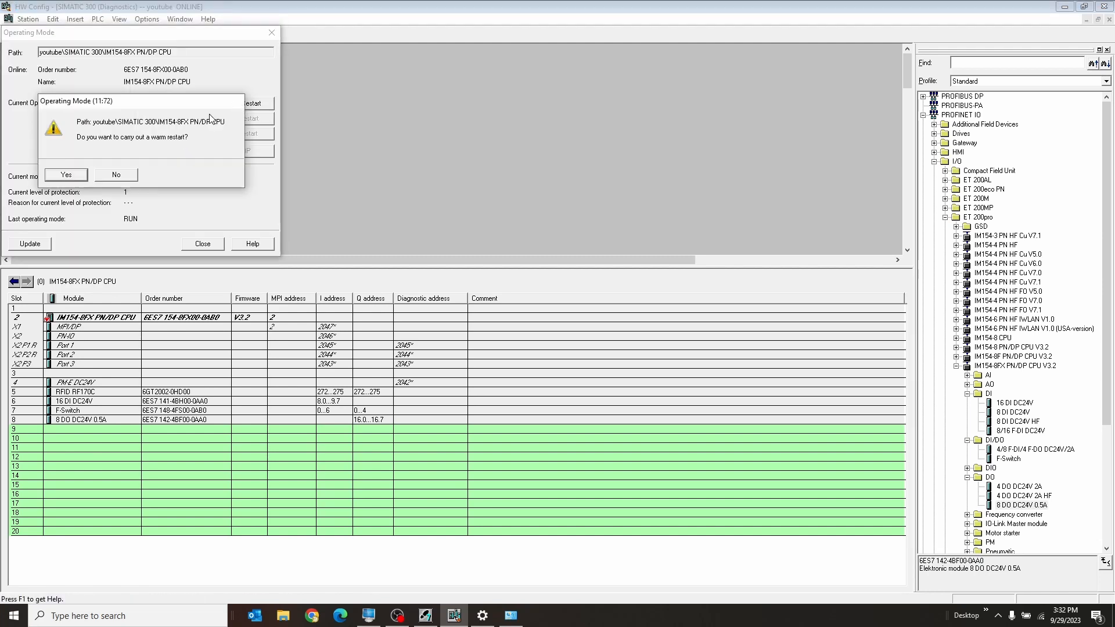
click(77, 173)
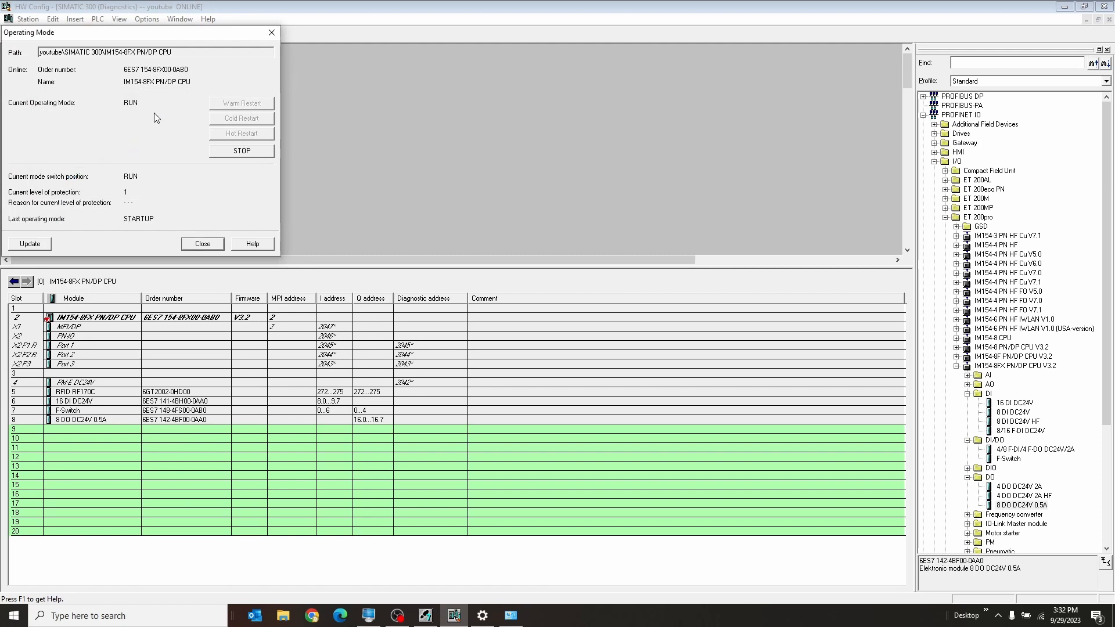
click(202, 243)
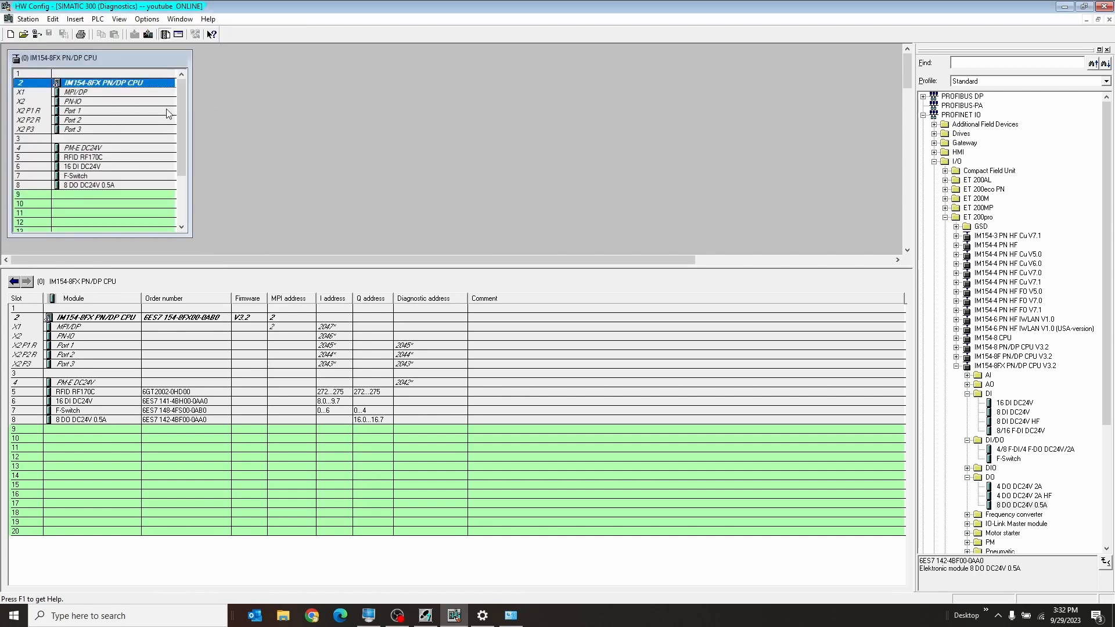
Examine the module information of the IM154-8FX PN/DP CPU, including the events and their details in the diagnostic buffer
click(89, 110)
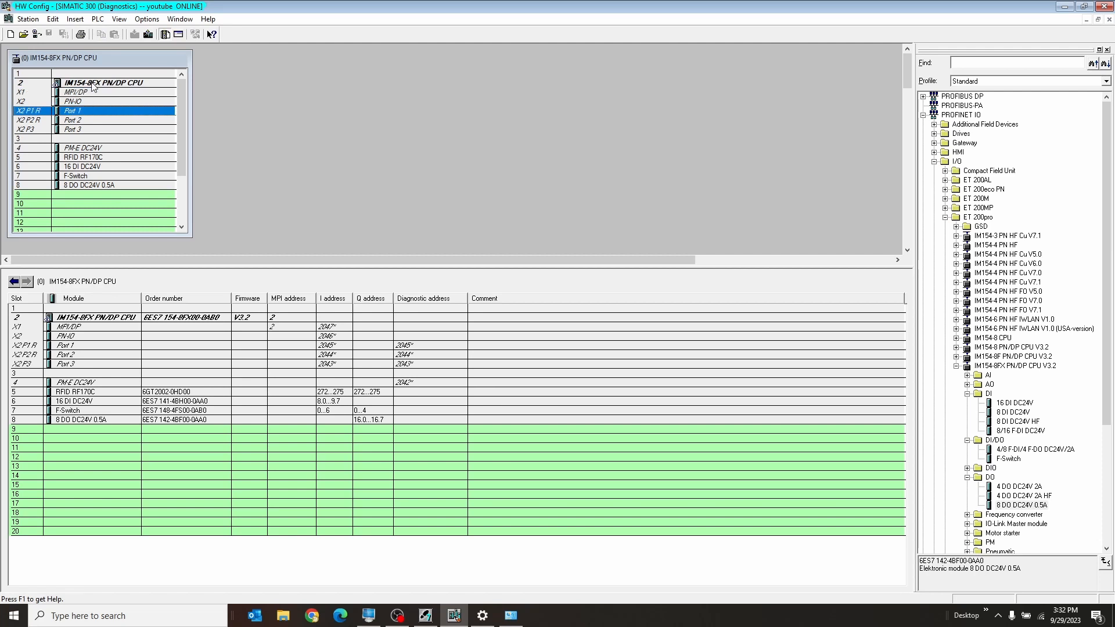
right_click(91, 83)
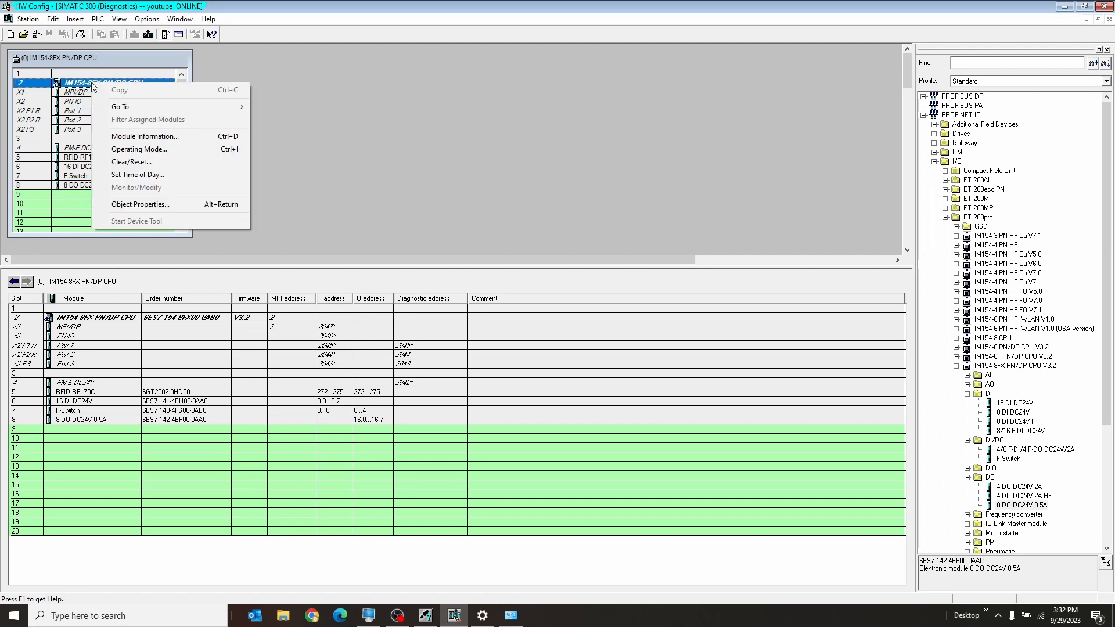
click(201, 137)
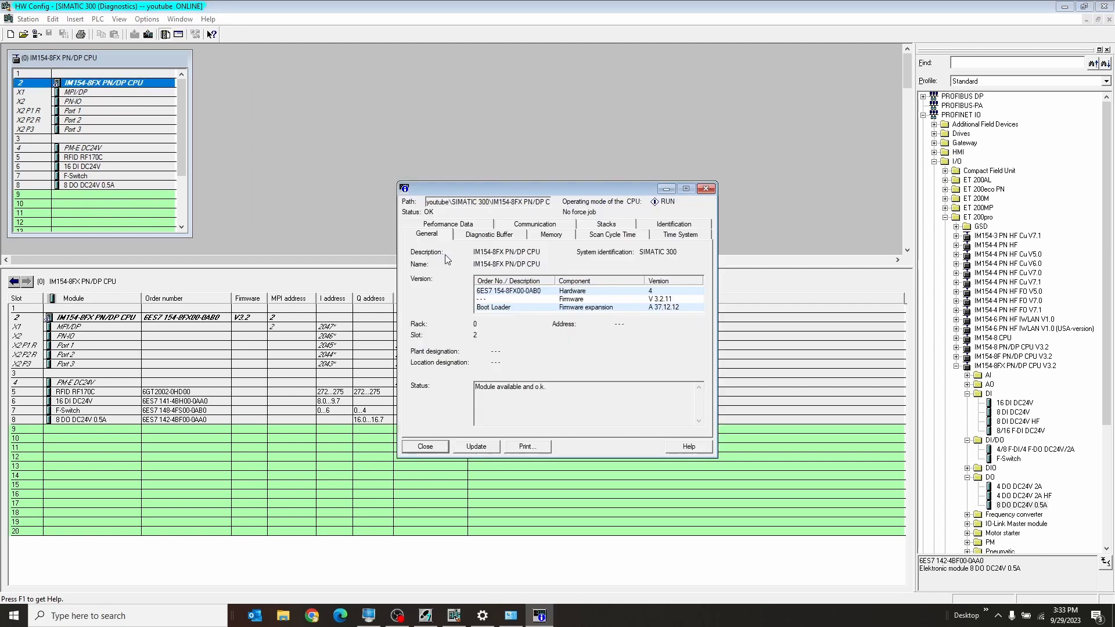
click(489, 235)
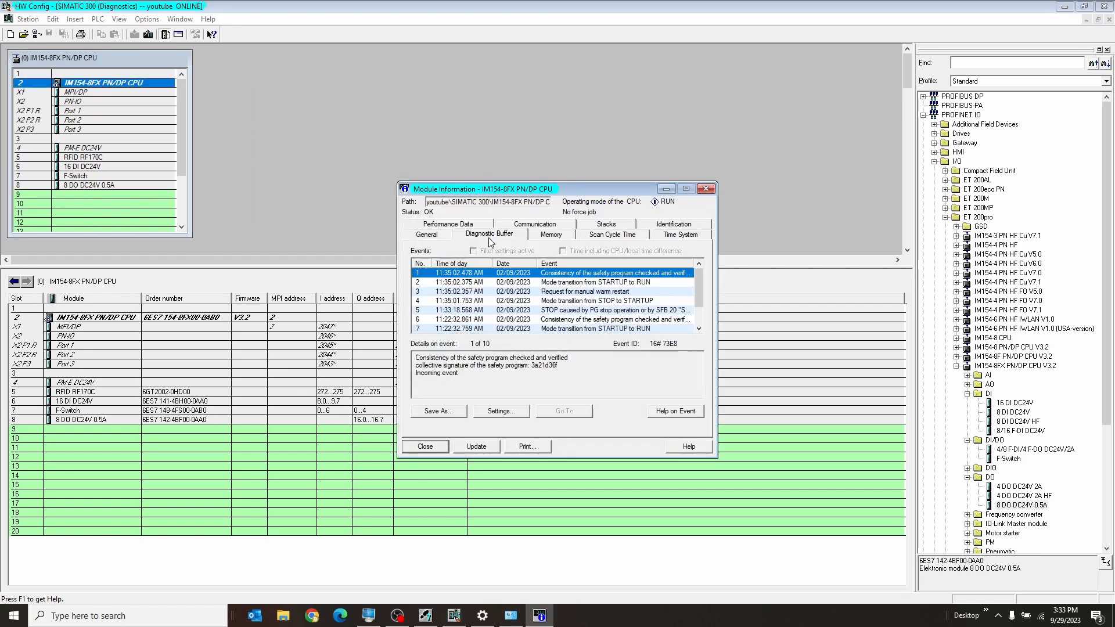
click(522, 286)
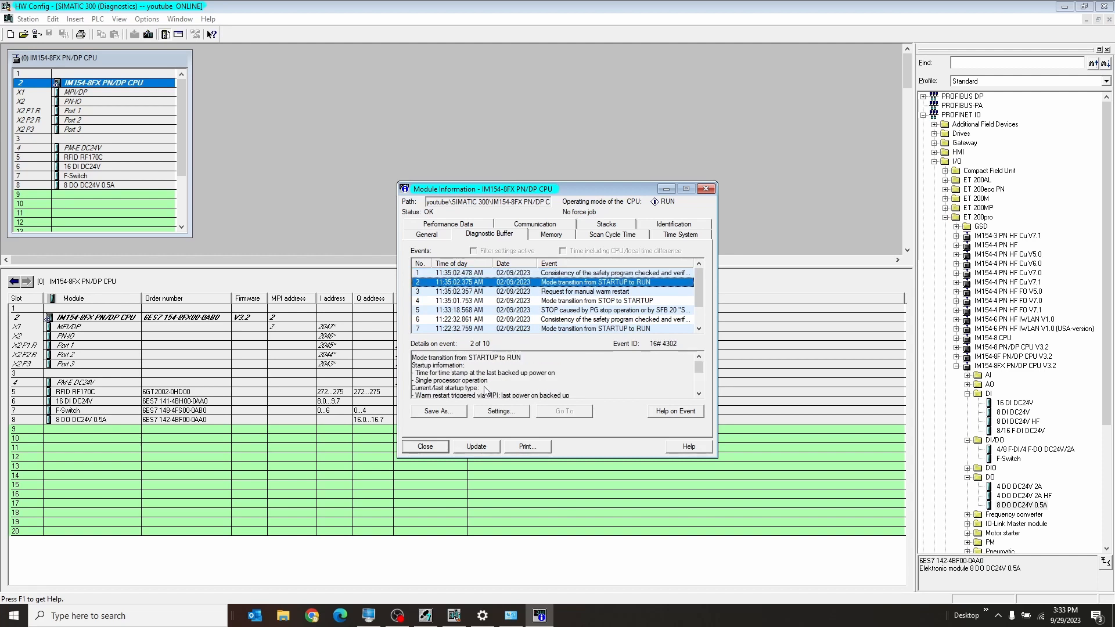
drag(701, 277, 703, 308)
click(425, 446)
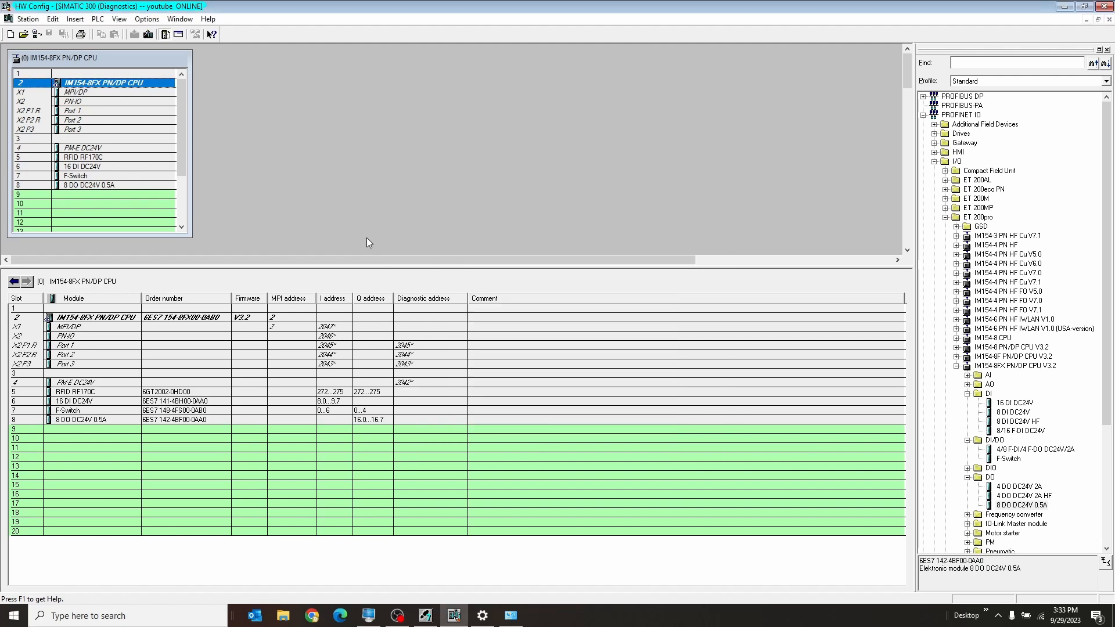
click(374, 190)
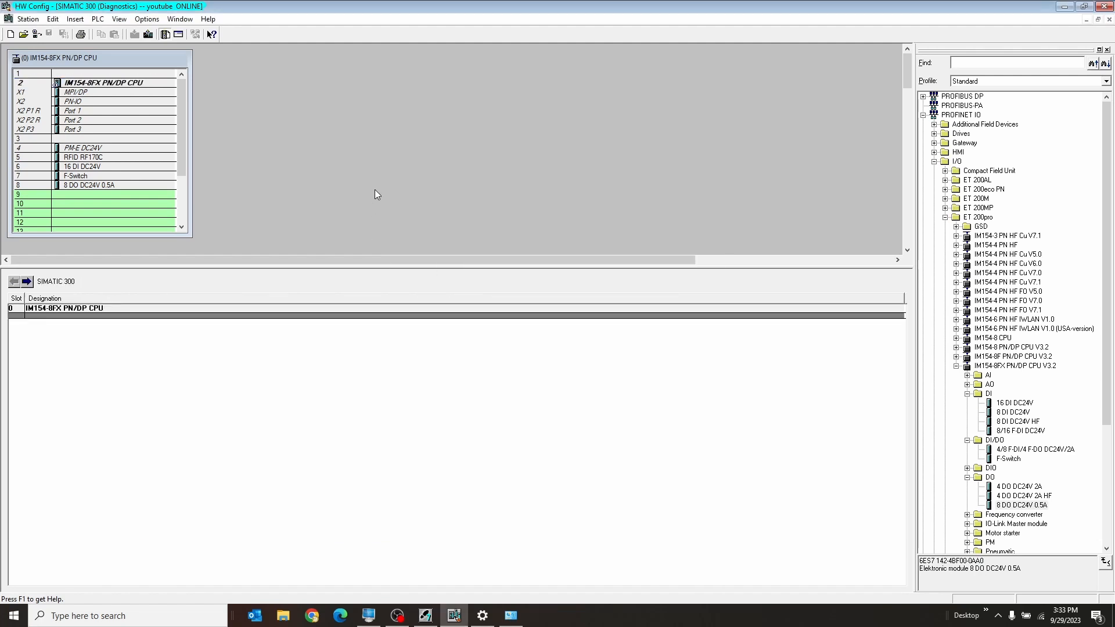